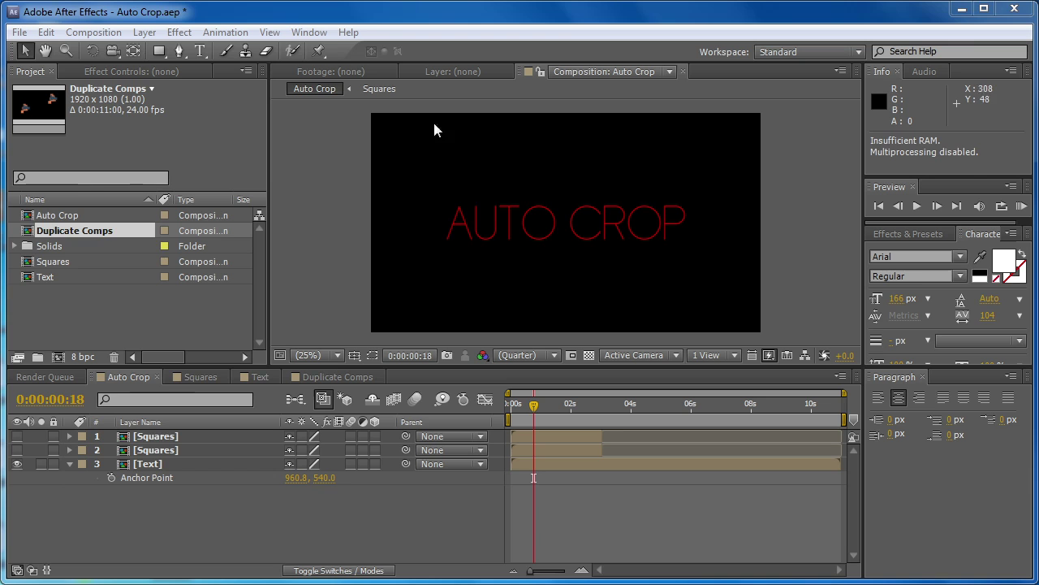
Open the Auto Crop script panel from the Window menu and move it beside the viewer.
{"action": "left_click", "coordinate": [310, 34]}
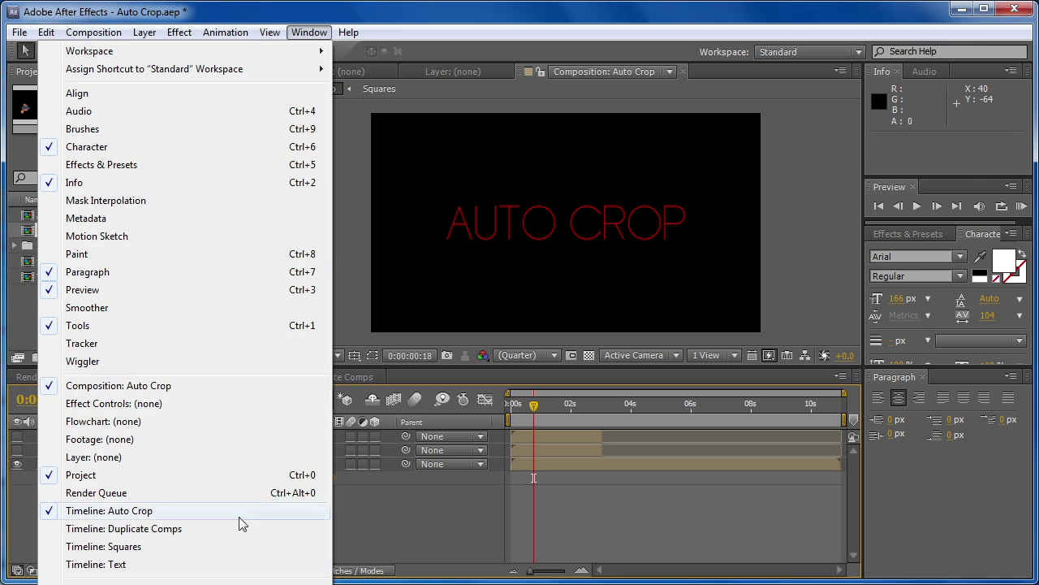
{"action": "left_click", "coordinate": [185, 578]}
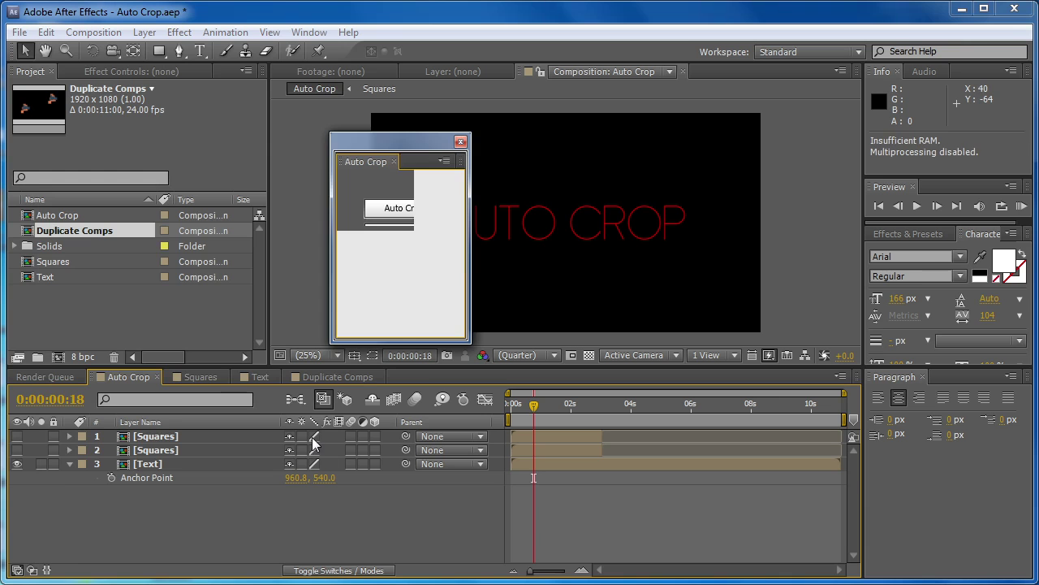
{"action": "left_click_drag", "start_coordinate": [397, 143], "coordinate": [824, 105]}
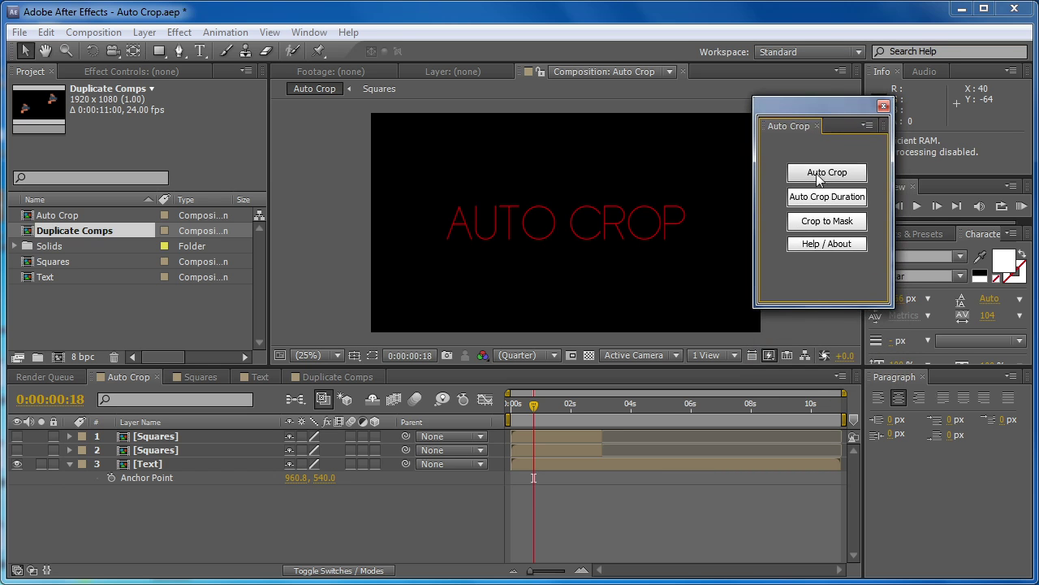
Read the Auto Crop Help/About information, close it, and reposition the panel.
{"action": "left_click", "coordinate": [828, 247]}
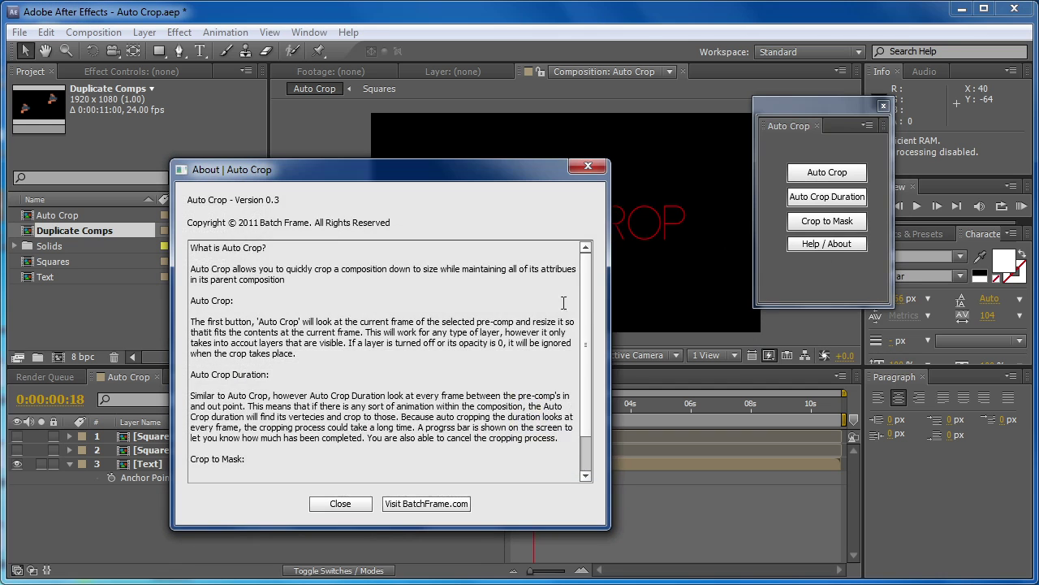
{"action": "scroll", "coordinate": [585, 317], "scroll_direction": "down", "scroll_amount": 1}
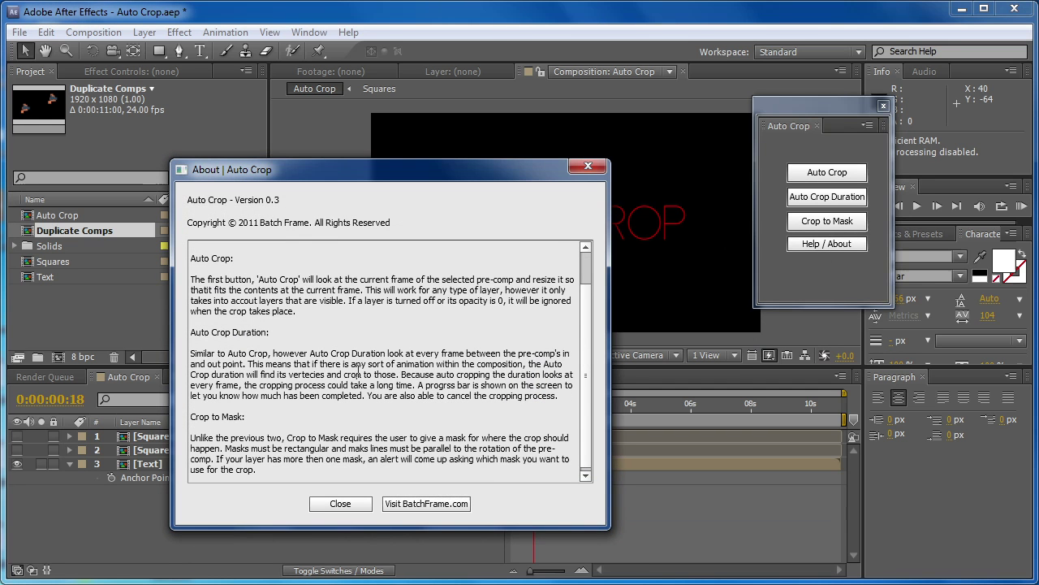
{"action": "scroll", "coordinate": [592, 172], "scroll_direction": "up", "scroll_amount": 1}
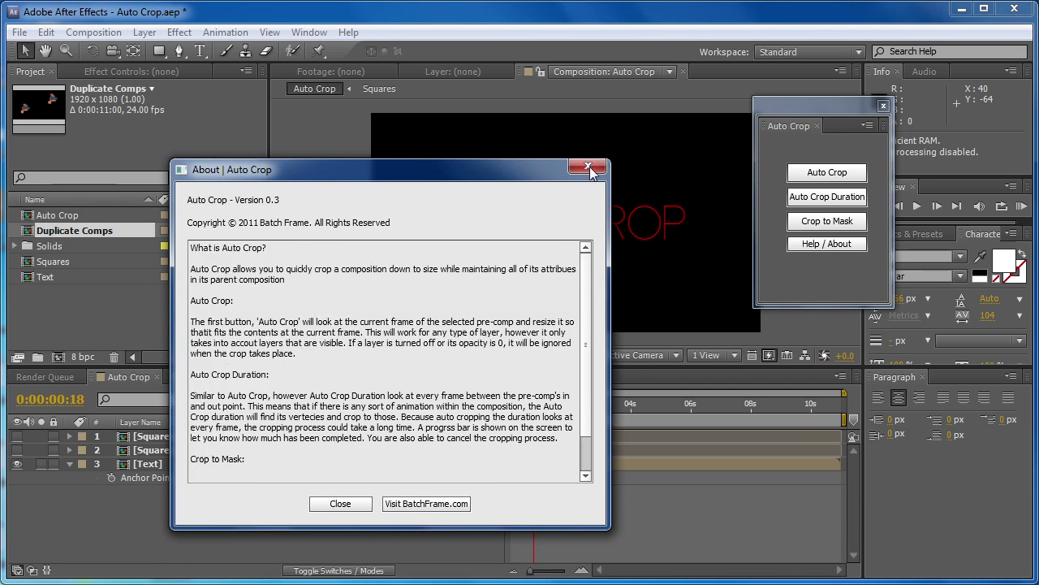
{"action": "left_click", "coordinate": [589, 169]}
{"action": "left_click_drag", "start_coordinate": [830, 113], "coordinate": [910, 175]}
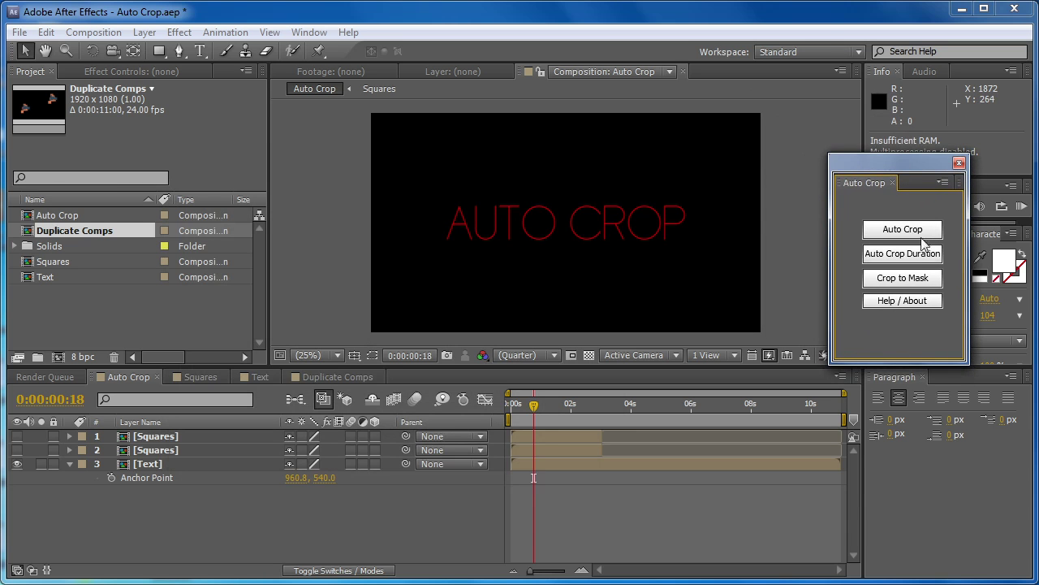
{"action": "left_click", "coordinate": [171, 468]}
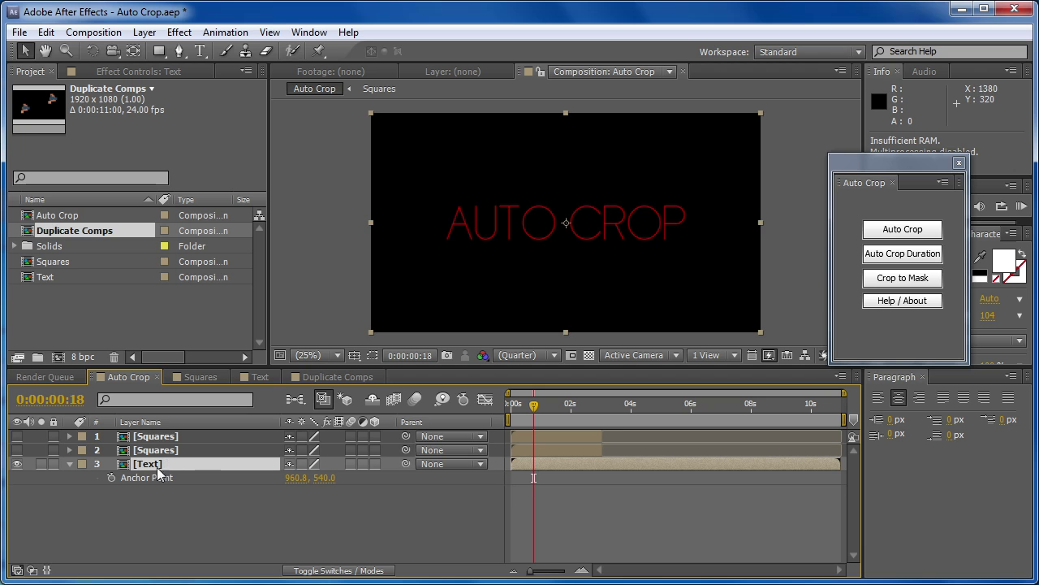
{"action": "left_click", "coordinate": [890, 240]}
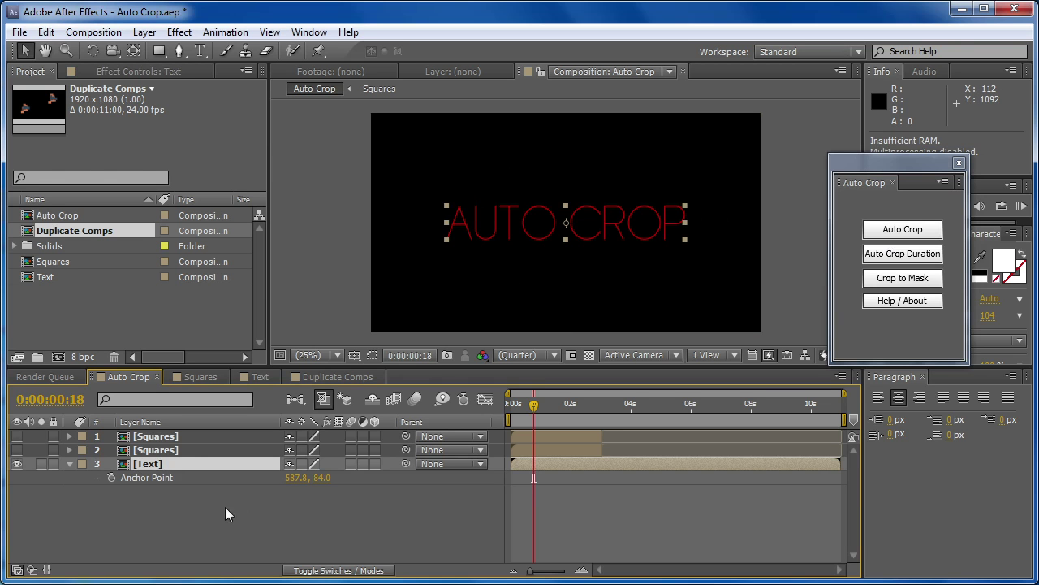
{"action": "key", "text": "ctrl+z"}
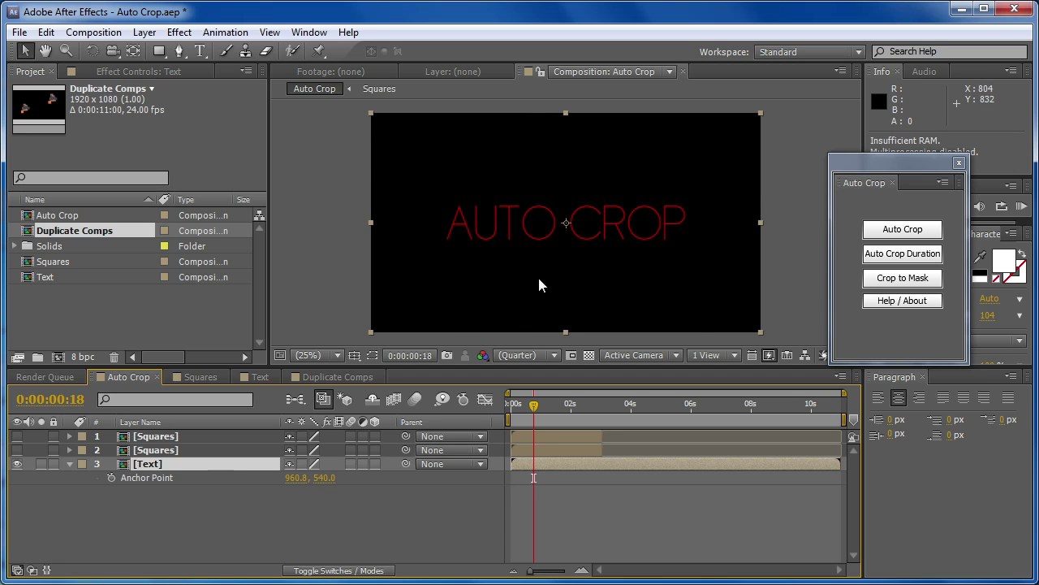
Set the text opacity in the Text pre-comp to 0% and try Auto Crop, dismissing the nothing-to-crop error.
{"action": "double_click", "coordinate": [202, 461]}
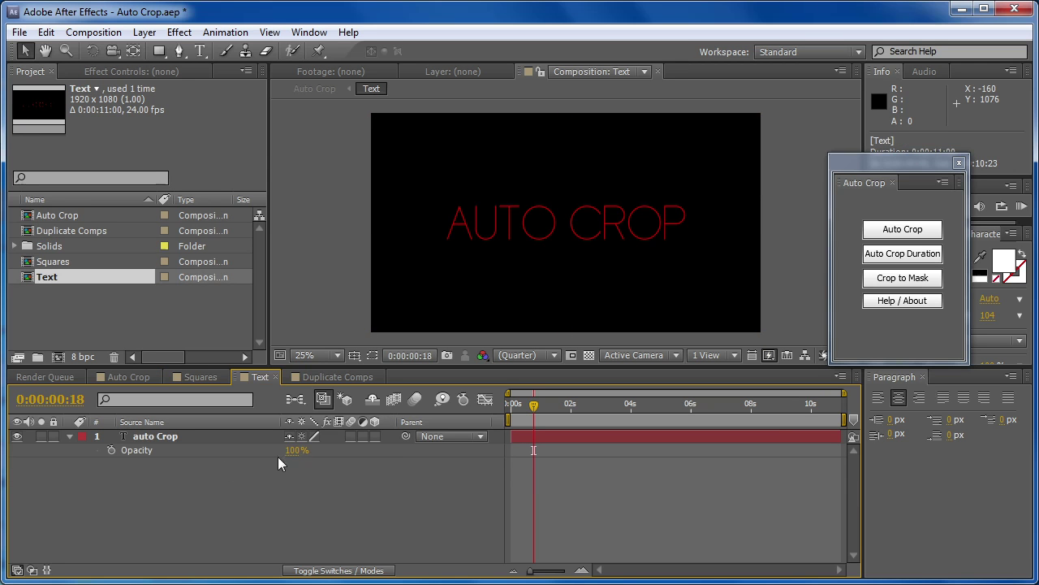
{"action": "left_click", "coordinate": [296, 450]}
{"action": "type", "text": "0"}
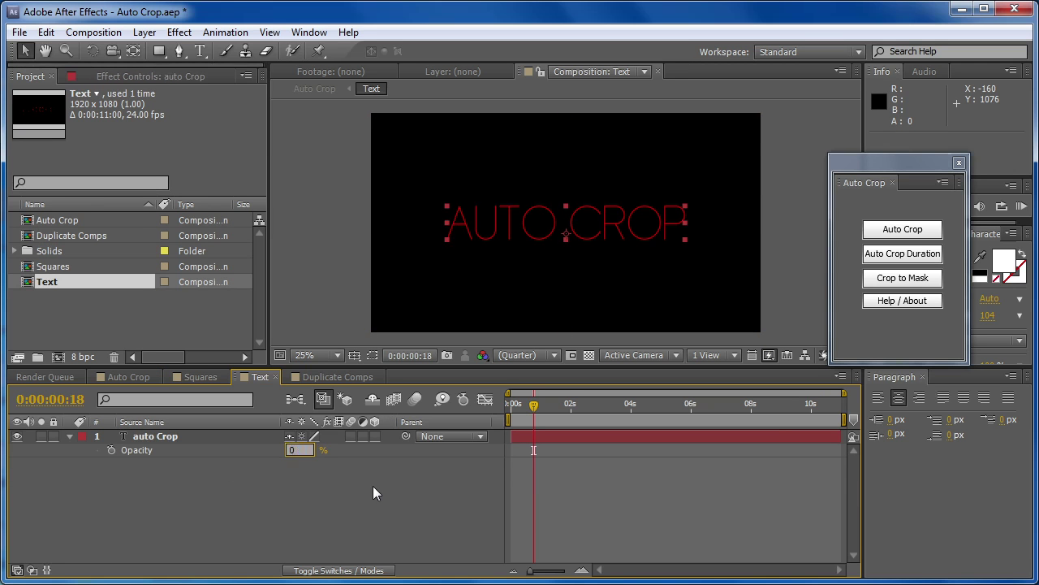
{"action": "key", "text": "Return"}
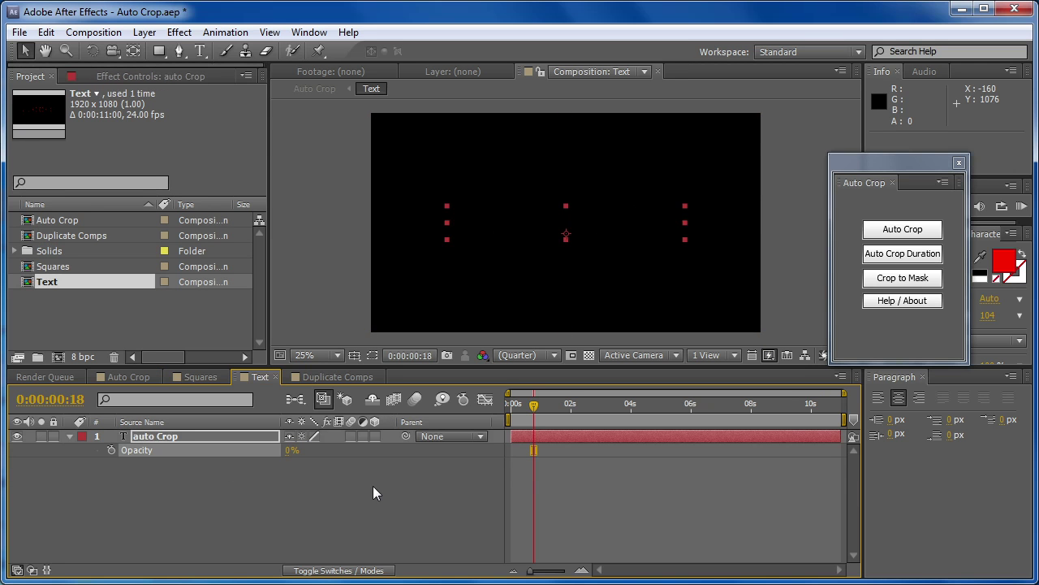
{"action": "left_click", "coordinate": [120, 379]}
{"action": "left_click", "coordinate": [885, 233]}
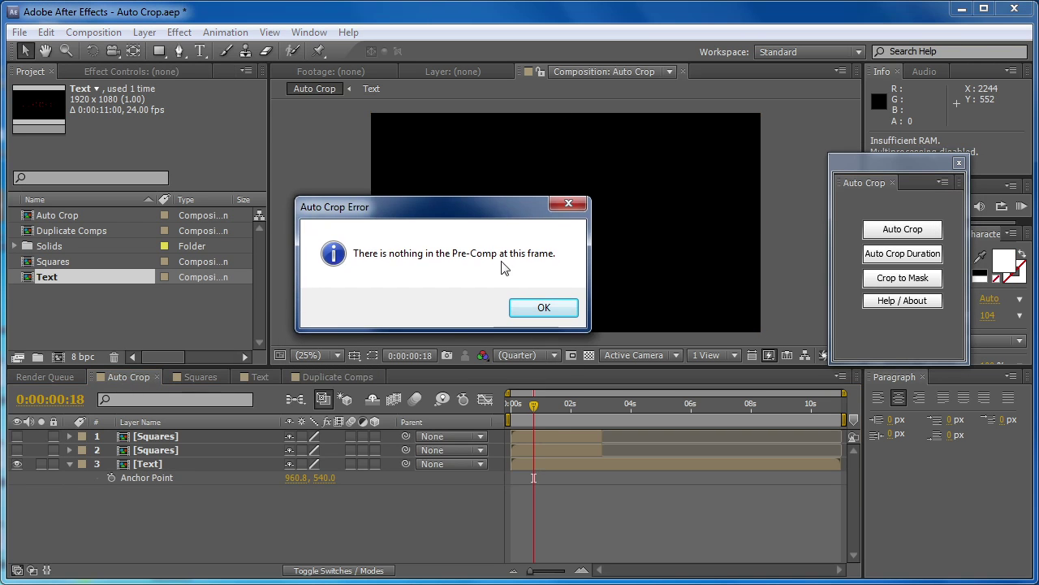
{"action": "left_click", "coordinate": [541, 306]}
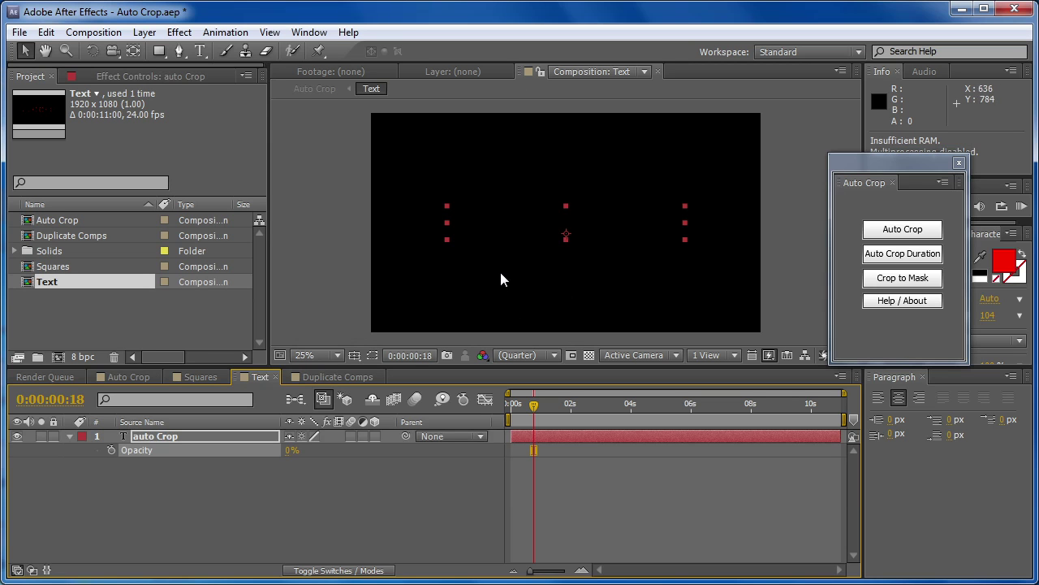
Set the text opacity to 1% and auto-crop the [Text] layer to 1174 x 168.
{"action": "left_click", "coordinate": [293, 449]}
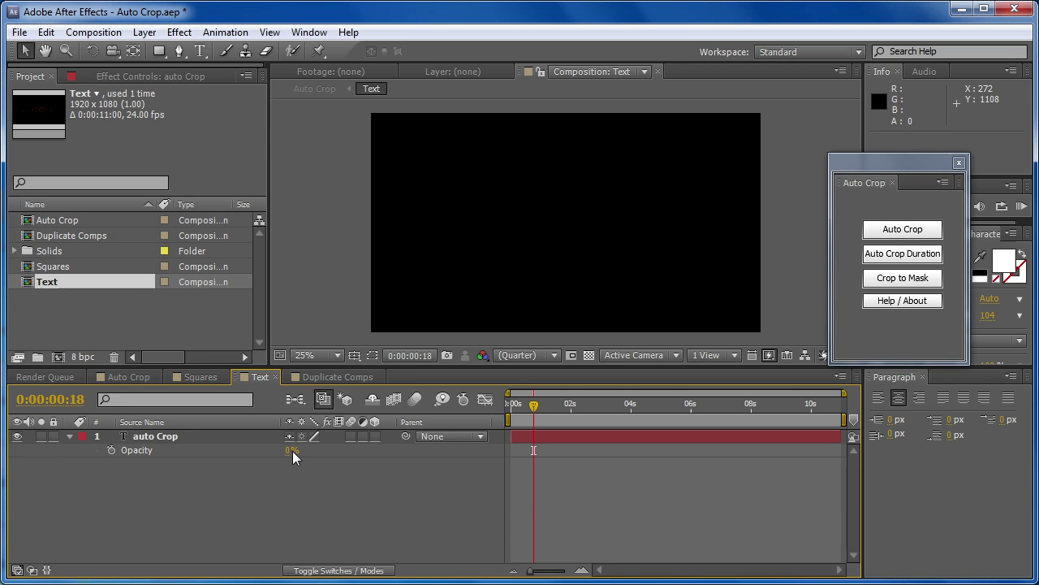
{"action": "type", "text": "1"}
{"action": "key", "text": "Return"}
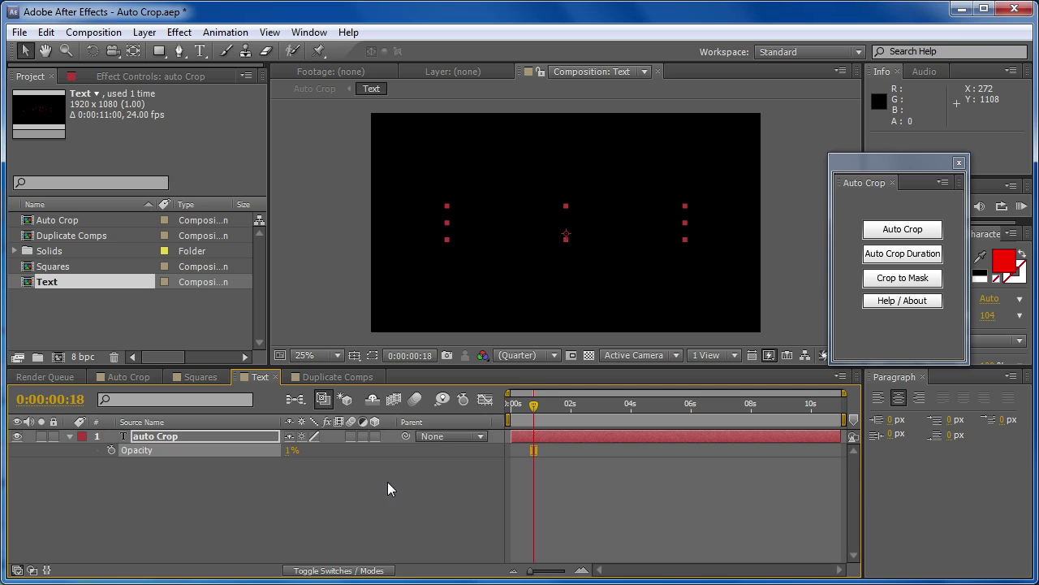
{"action": "left_click", "coordinate": [123, 376]}
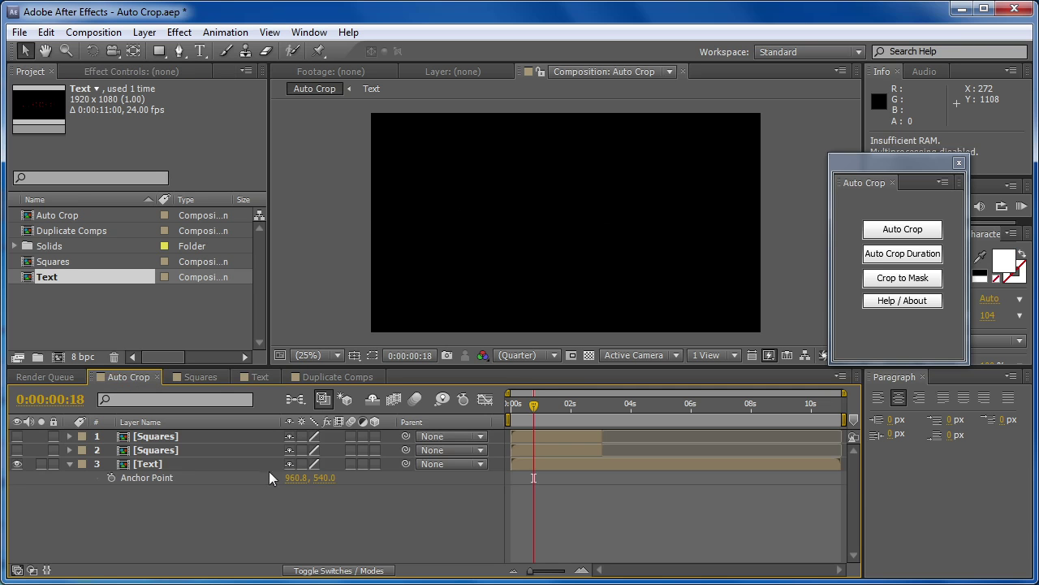
{"action": "left_click", "coordinate": [183, 463]}
{"action": "left_click", "coordinate": [893, 229]}
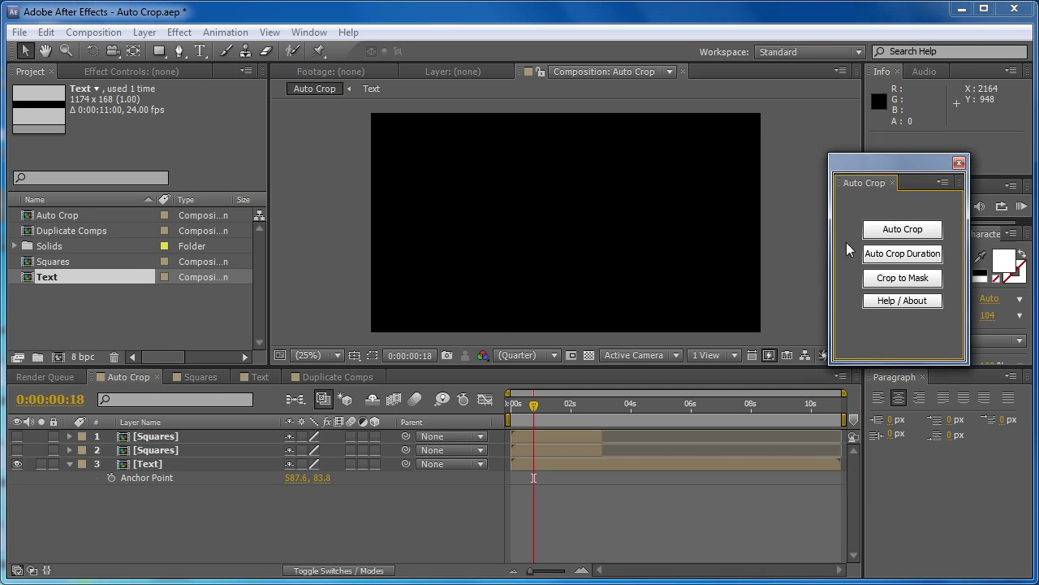
{"action": "left_click", "coordinate": [193, 464]}
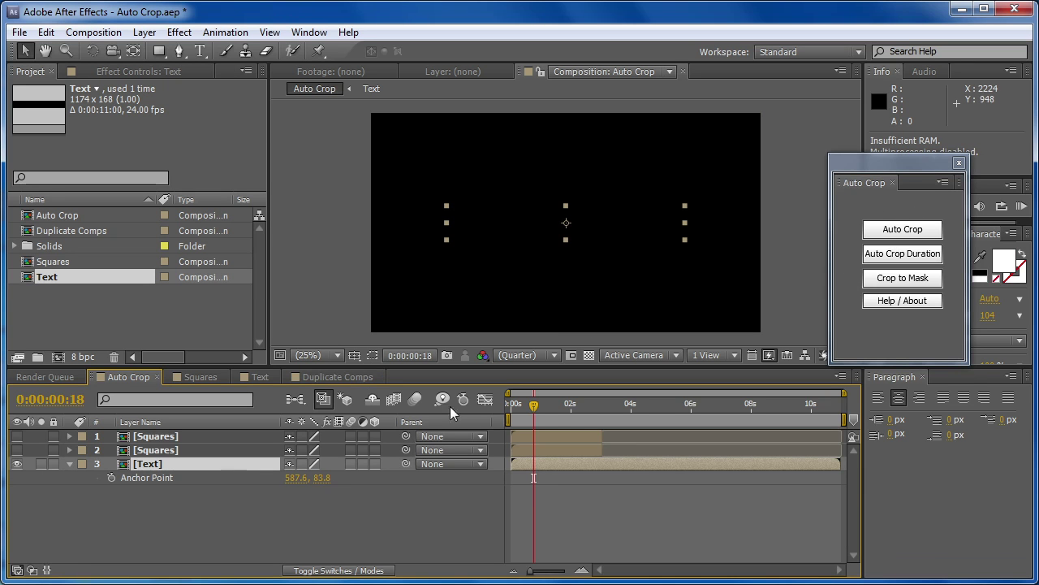
Hide the Text layer, show the second Squares layer, and scrub to watch the squares animate.
{"action": "left_click", "coordinate": [17, 463]}
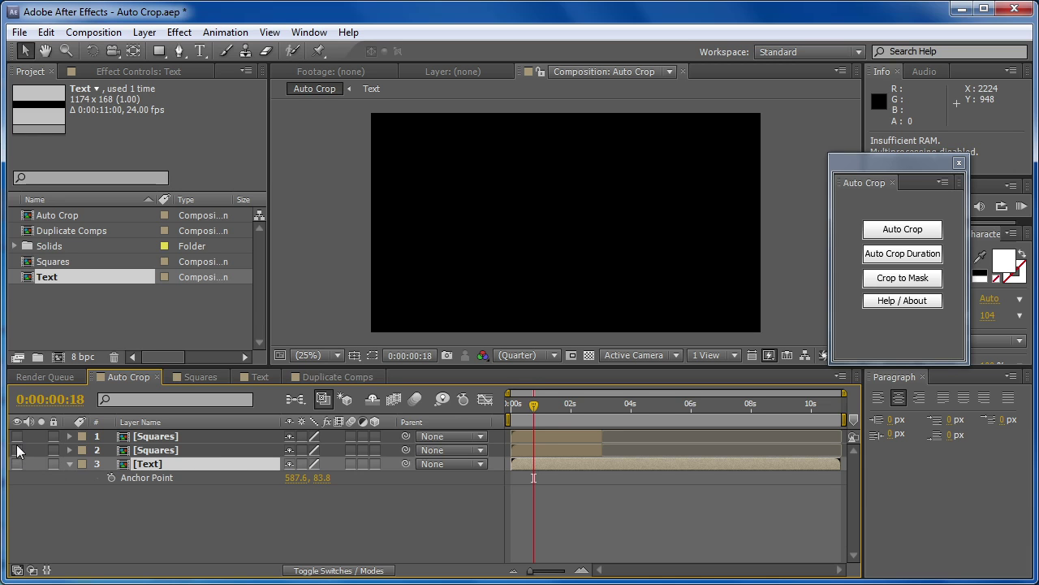
{"action": "left_click", "coordinate": [17, 450]}
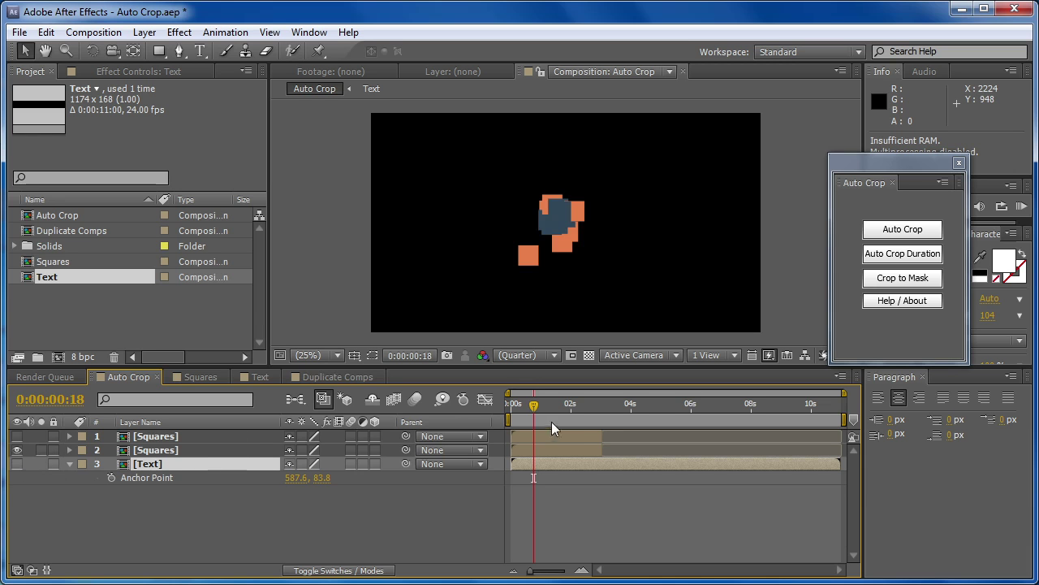
{"action": "left_click_drag", "start_coordinate": [535, 412], "coordinate": [555, 430]}
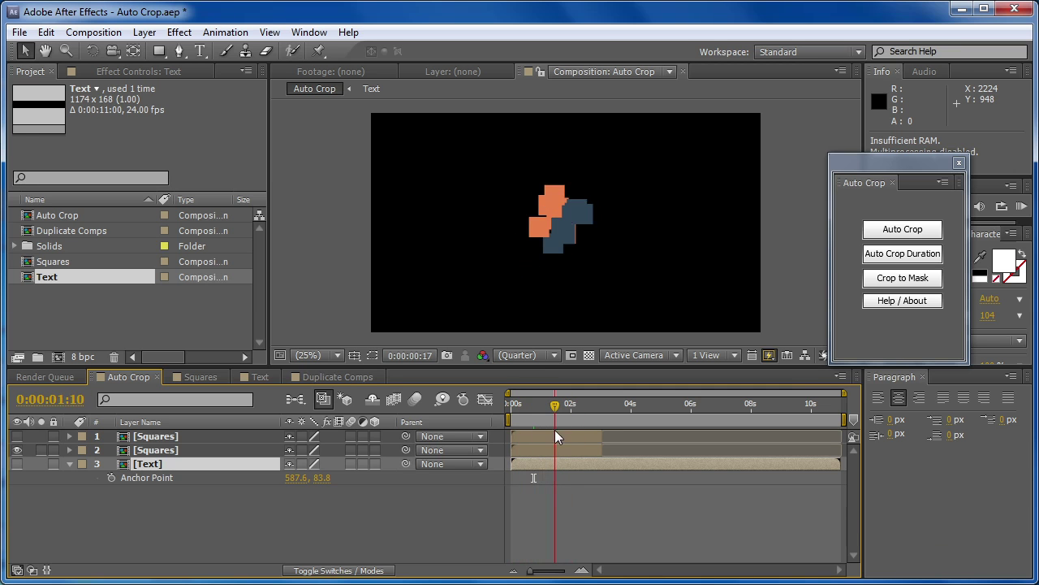
Auto-crop the second Squares layer at the current frame and scrub back to check its bounds.
{"action": "left_click", "coordinate": [886, 230]}
{"action": "left_click", "coordinate": [166, 451]}
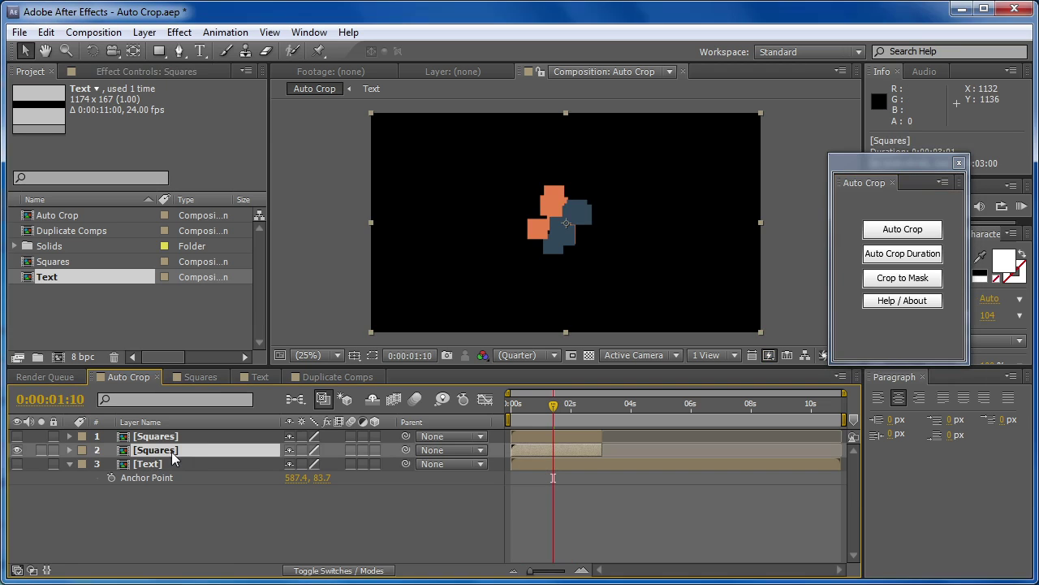
{"action": "left_click", "coordinate": [893, 231]}
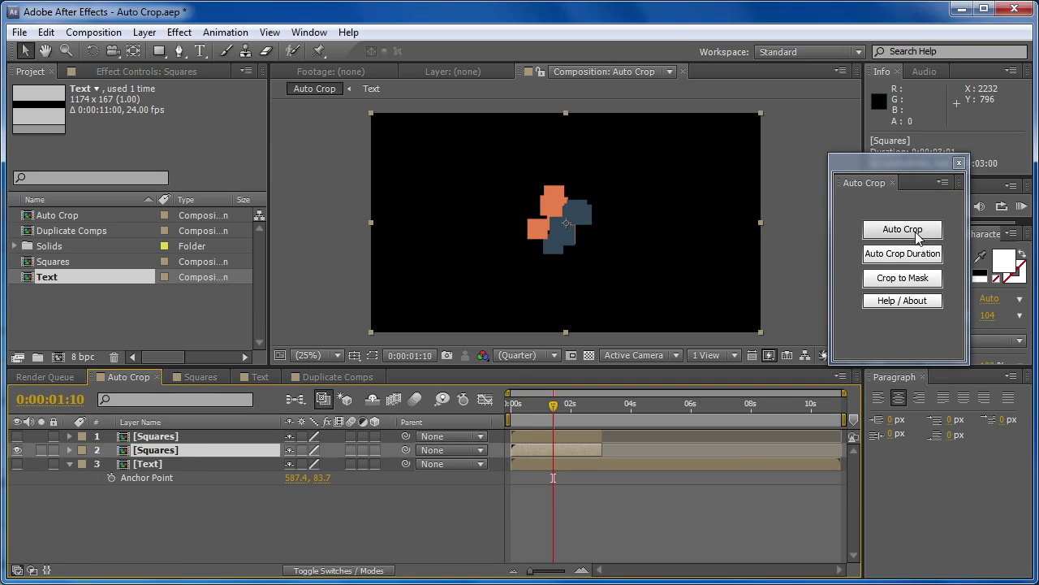
{"action": "left_click", "coordinate": [179, 445]}
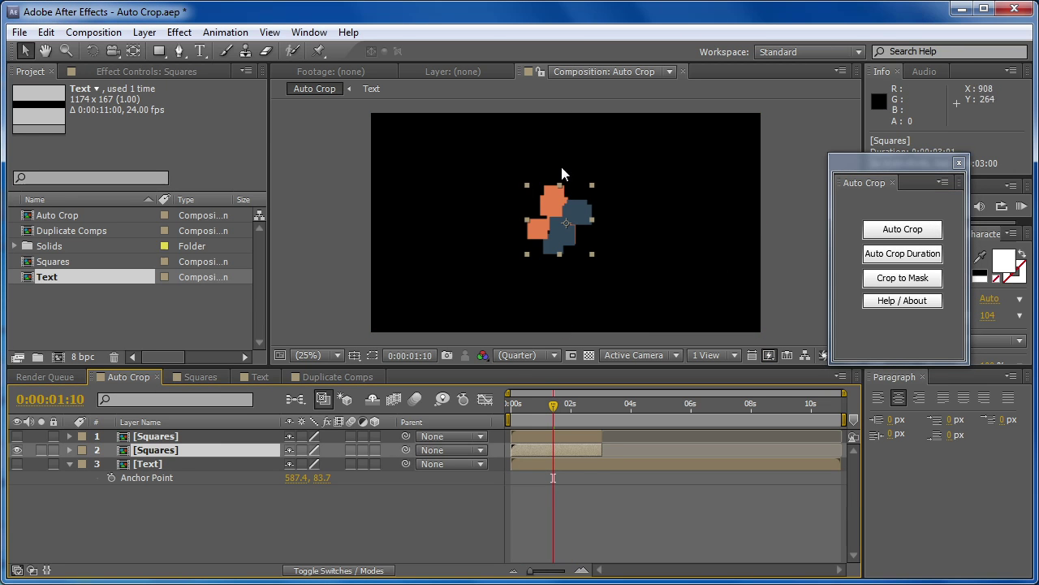
{"action": "left_click", "coordinate": [551, 406]}
{"action": "left_click_drag", "start_coordinate": [551, 412], "coordinate": [523, 414]}
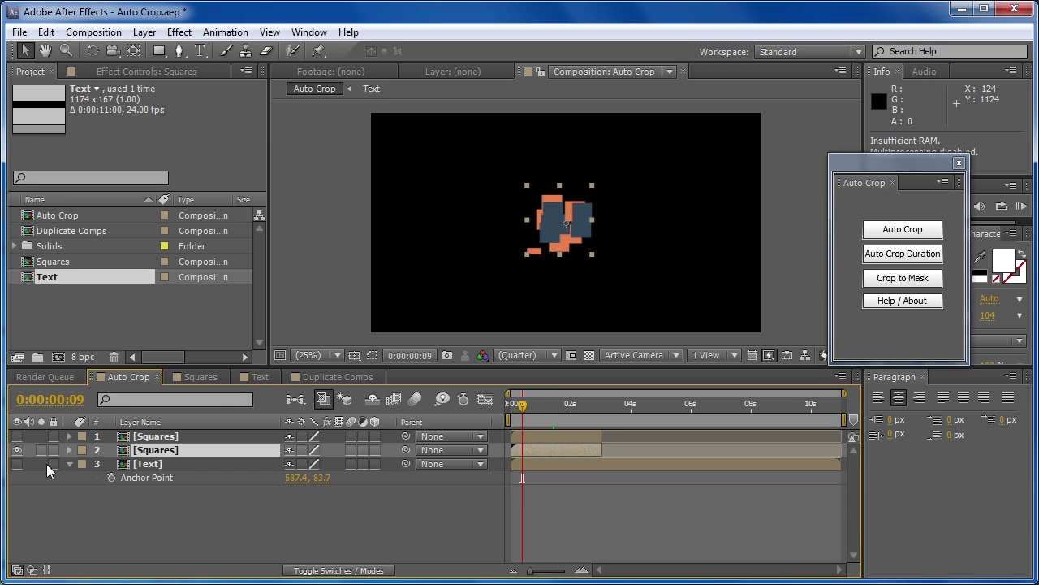
Run Auto Crop Duration on the Squares layer so the crop covers its entire animation.
{"action": "key", "text": "space"}
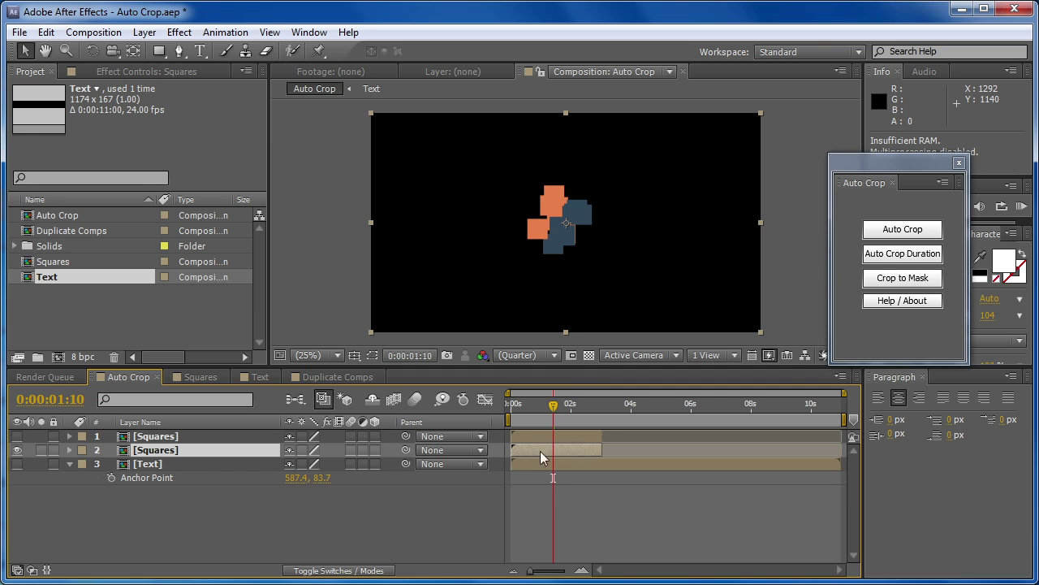
{"action": "left_click", "coordinate": [885, 254]}
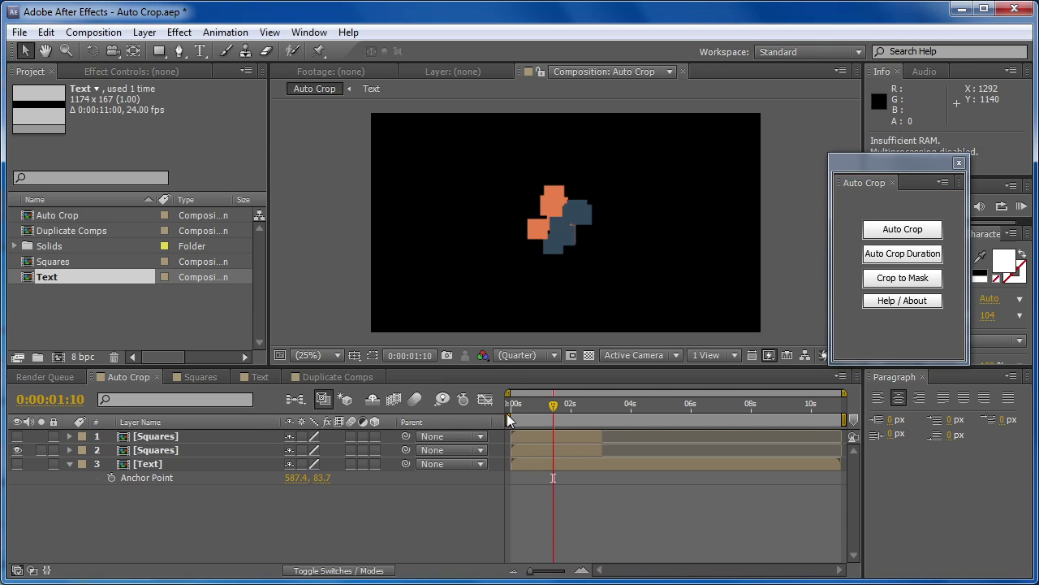
{"action": "left_click", "coordinate": [218, 450]}
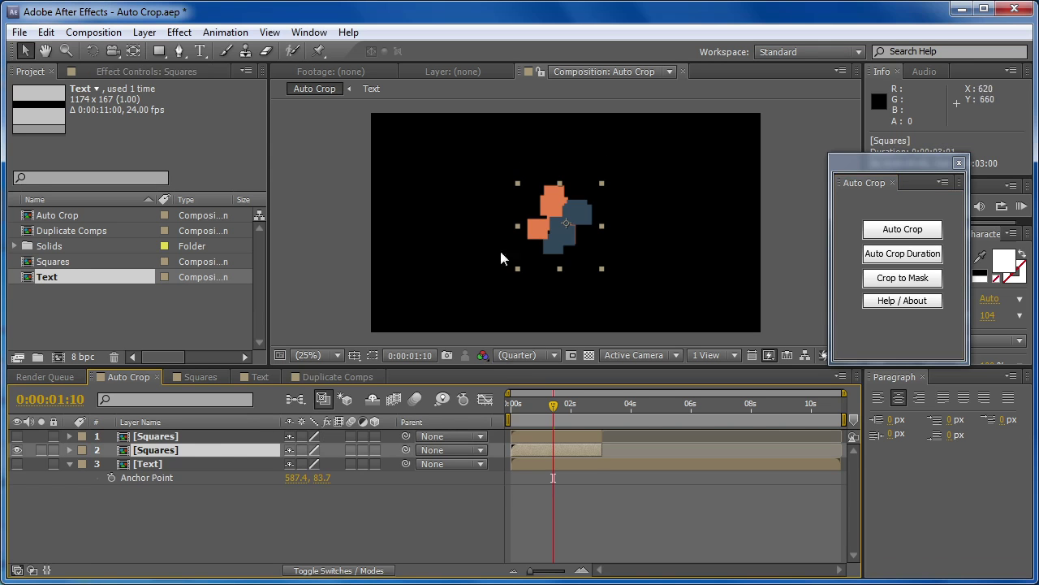
{"action": "left_click", "coordinate": [551, 408]}
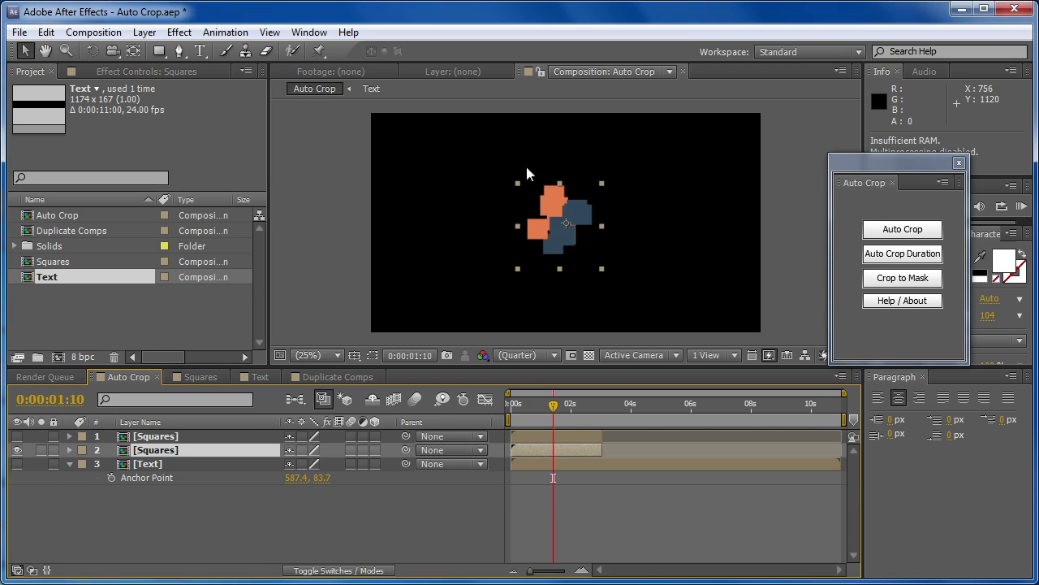
{"action": "mouse_move", "coordinate": [542, 405]}
{"action": "left_mouse_down"}
{"action": "mouse_move", "coordinate": [515, 406]}
{"action": "mouse_move", "coordinate": [532, 412]}
{"action": "left_mouse_up"}
{"action": "mouse_move", "coordinate": [549, 412]}
{"action": "left_mouse_down"}
{"action": "mouse_move", "coordinate": [595, 416]}
{"action": "mouse_move", "coordinate": [524, 422]}
{"action": "mouse_move", "coordinate": [592, 439]}
{"action": "mouse_move", "coordinate": [518, 442]}
{"action": "mouse_move", "coordinate": [591, 444]}
{"action": "mouse_move", "coordinate": [527, 450]}
{"action": "mouse_move", "coordinate": [543, 413]}
{"action": "left_mouse_up"}
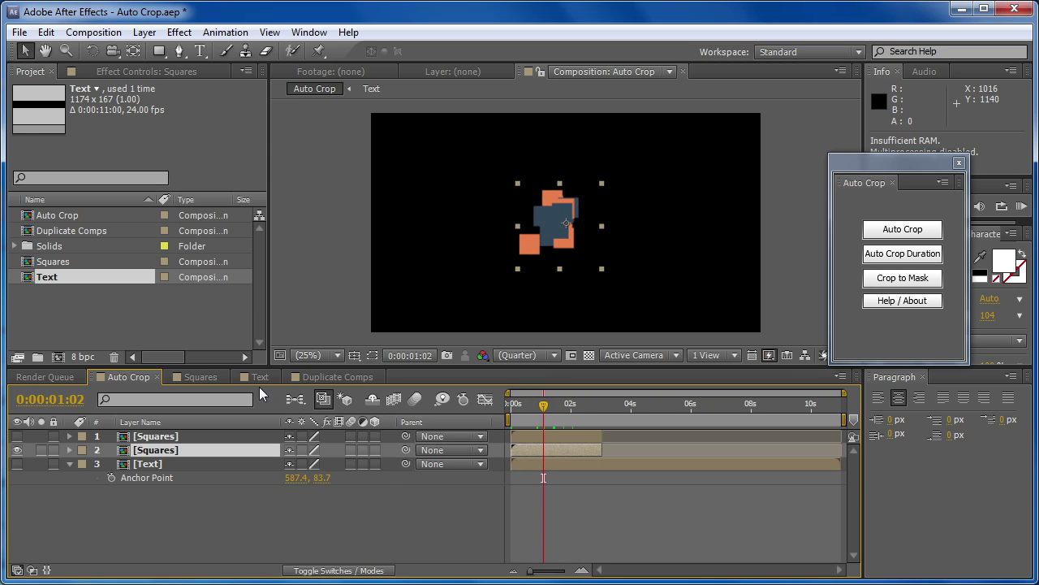
Hide the second Squares layer, show the first, and compare the two layers by selecting each.
{"action": "left_click", "coordinate": [18, 450]}
{"action": "left_click", "coordinate": [18, 437]}
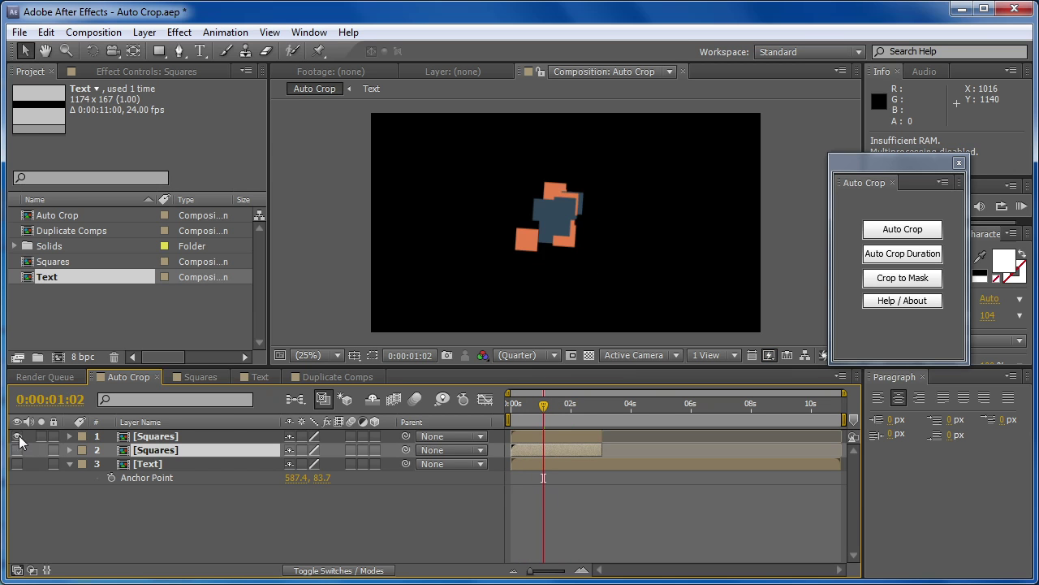
{"action": "left_click", "coordinate": [162, 437]}
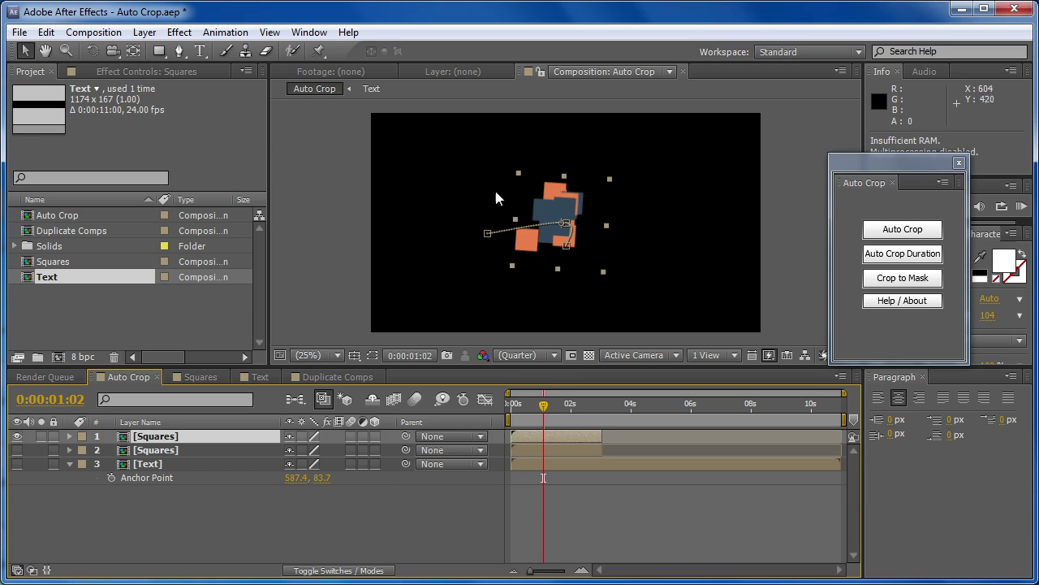
{"action": "left_click", "coordinate": [175, 450]}
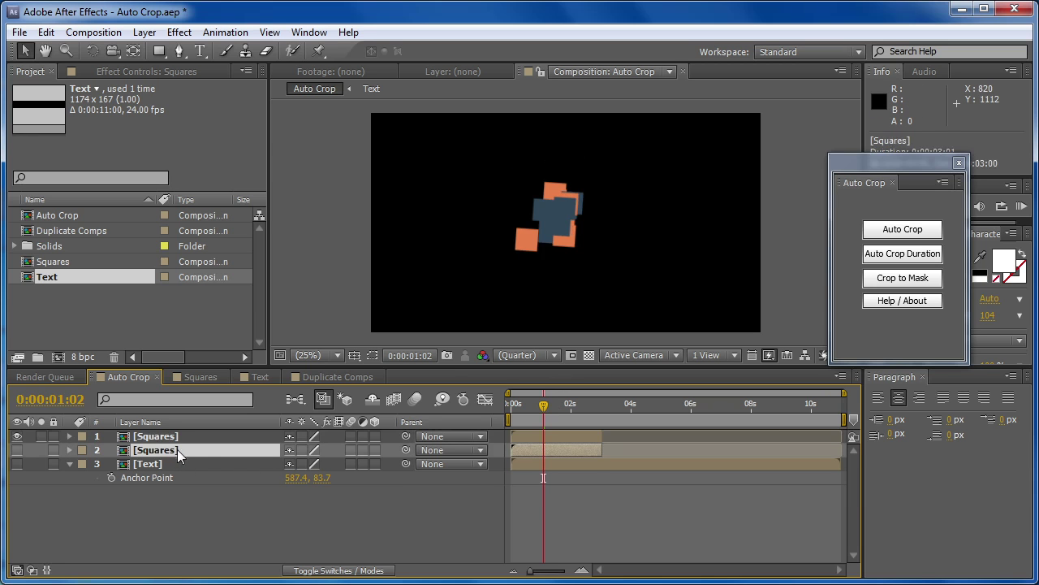
{"action": "left_click", "coordinate": [192, 436]}
{"action": "left_click", "coordinate": [185, 447]}
{"action": "left_click", "coordinate": [162, 437]}
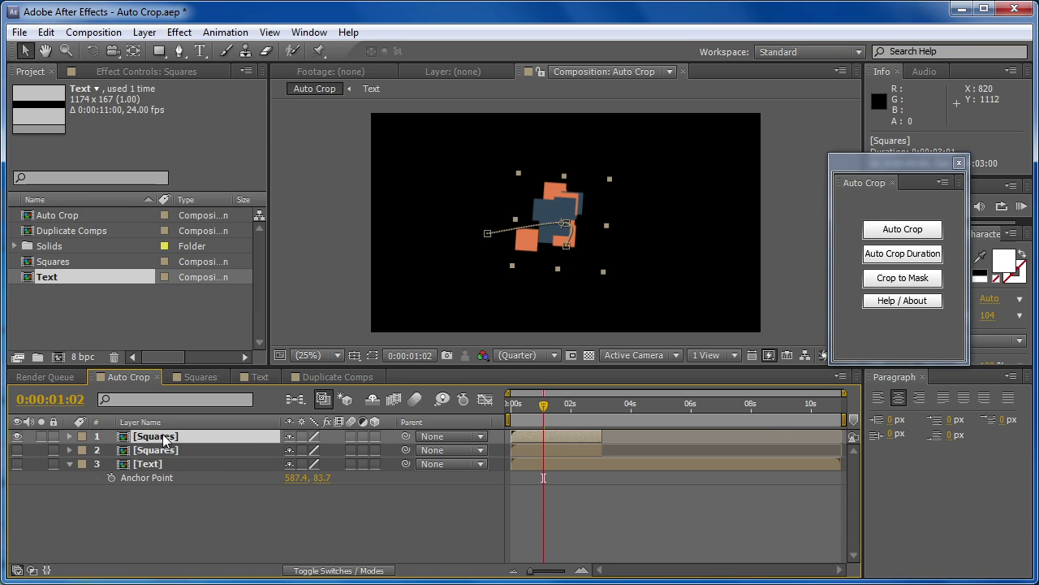
{"action": "left_click", "coordinate": [323, 378]}
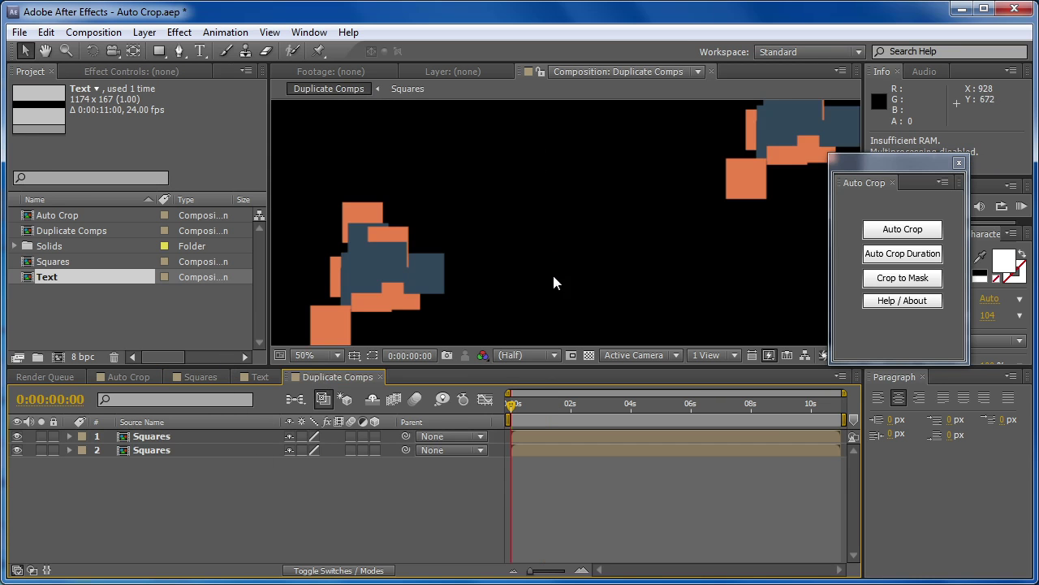
{"action": "scroll", "coordinate": [553, 277], "scroll_direction": "down", "scroll_amount": 1}
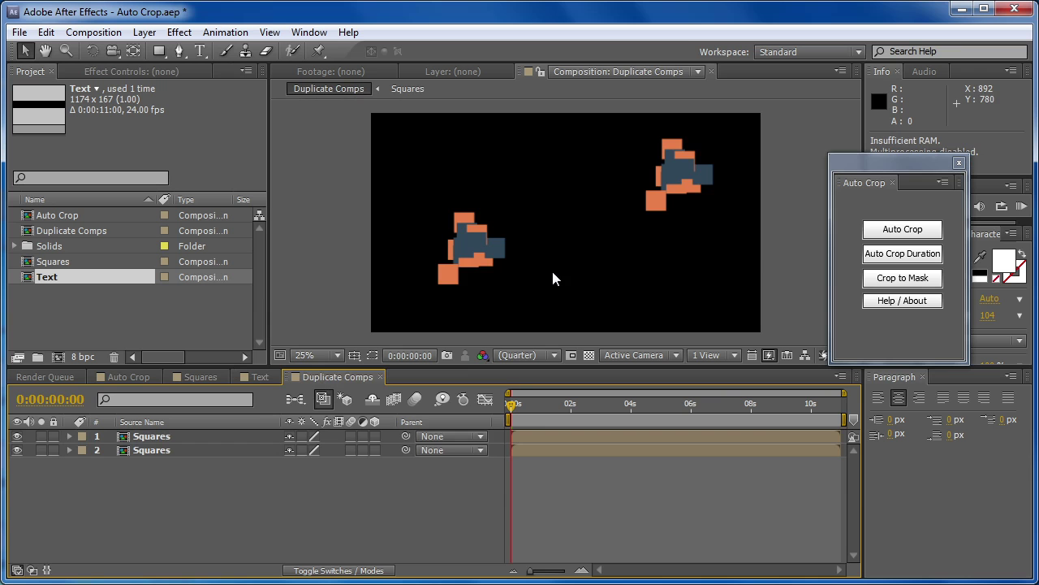
{"action": "left_click", "coordinate": [179, 449]}
{"action": "left_click", "coordinate": [177, 436]}
{"action": "left_click", "coordinate": [178, 449]}
{"action": "left_click", "coordinate": [177, 436]}
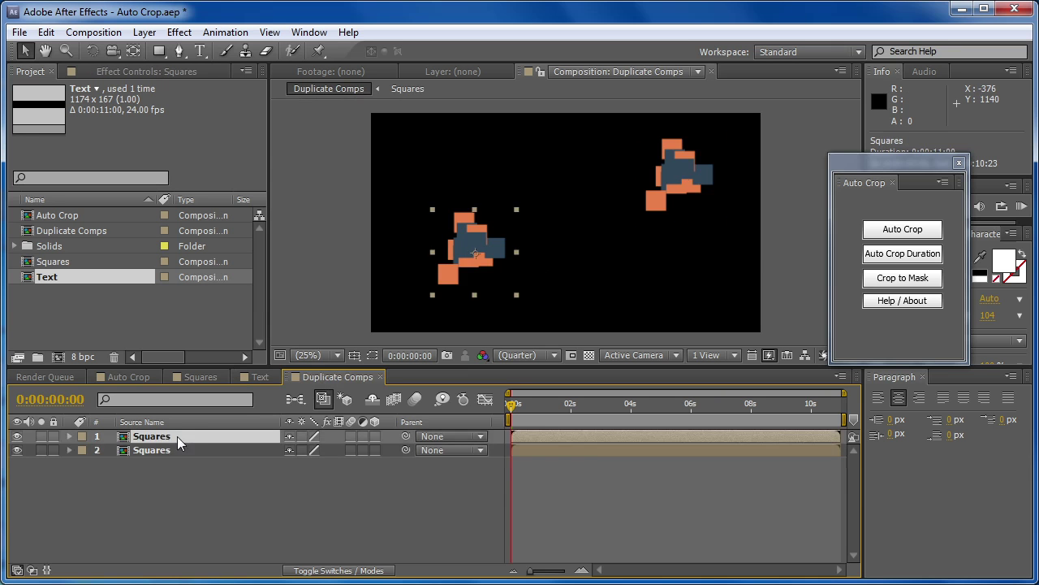
{"action": "left_click", "coordinate": [181, 450]}
{"action": "left_click", "coordinate": [180, 438]}
{"action": "left_click", "coordinate": [180, 450]}
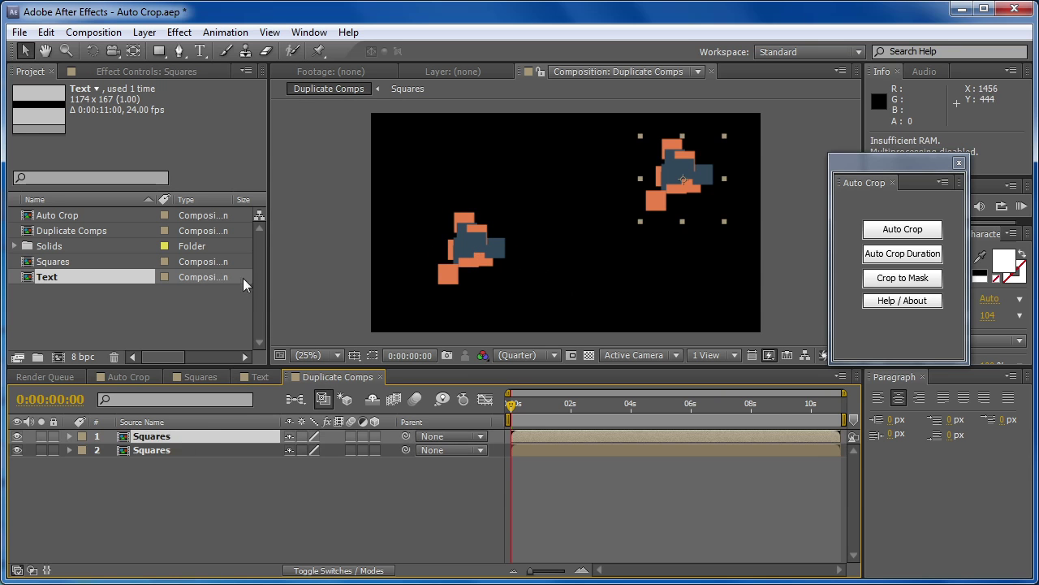
{"action": "left_click", "coordinate": [124, 377]}
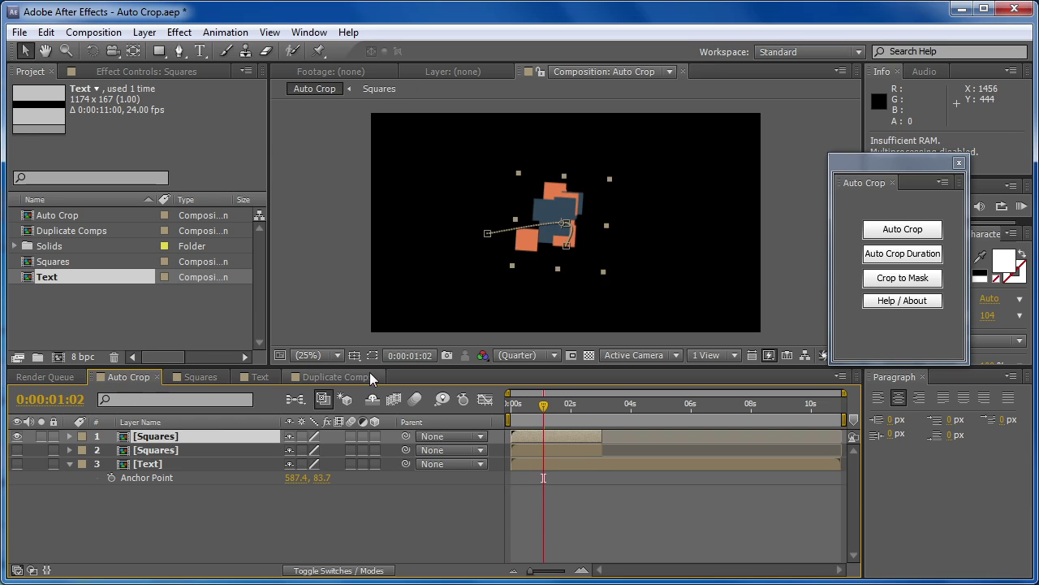
Undo twice to remove the duration crop, then show only the first Squares layer.
{"action": "key", "text": "ctrl+z"}
{"action": "key", "text": "ctrl+z"}
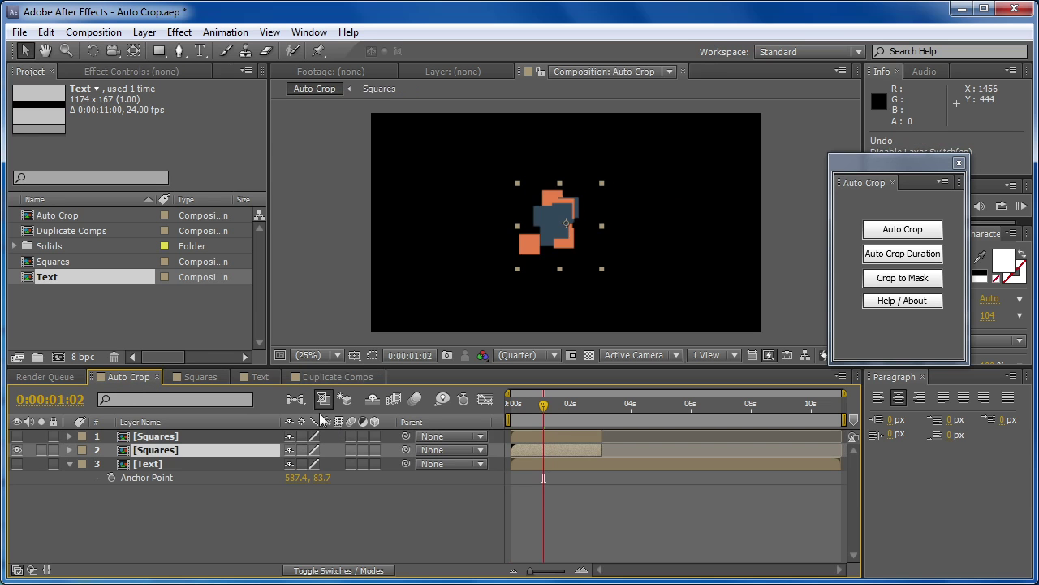
{"action": "key", "text": "ctrl+z"}
{"action": "key", "text": "ctrl+z"}
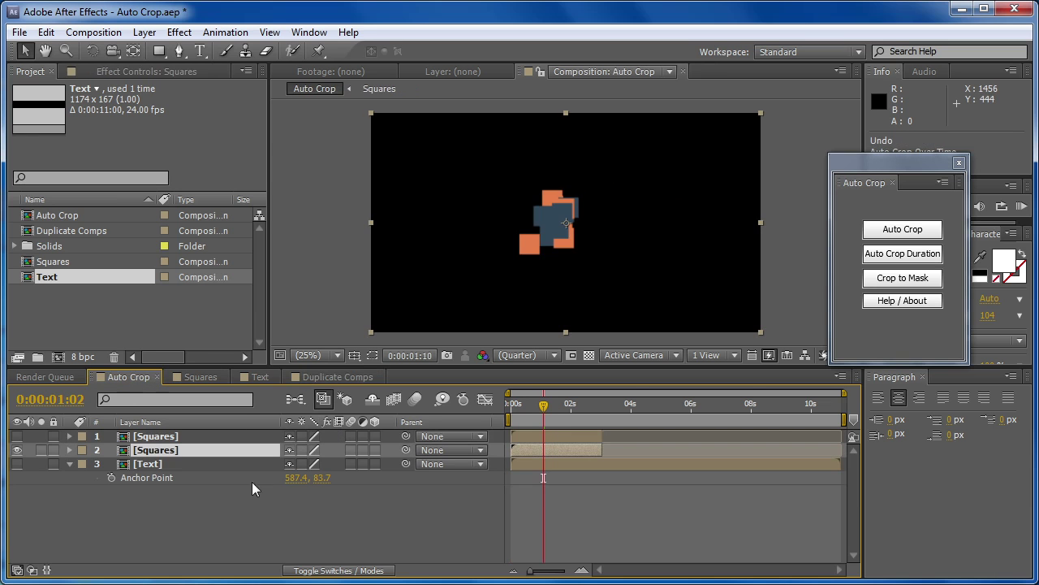
{"action": "left_click", "coordinate": [158, 438]}
{"action": "left_click", "coordinate": [16, 450]}
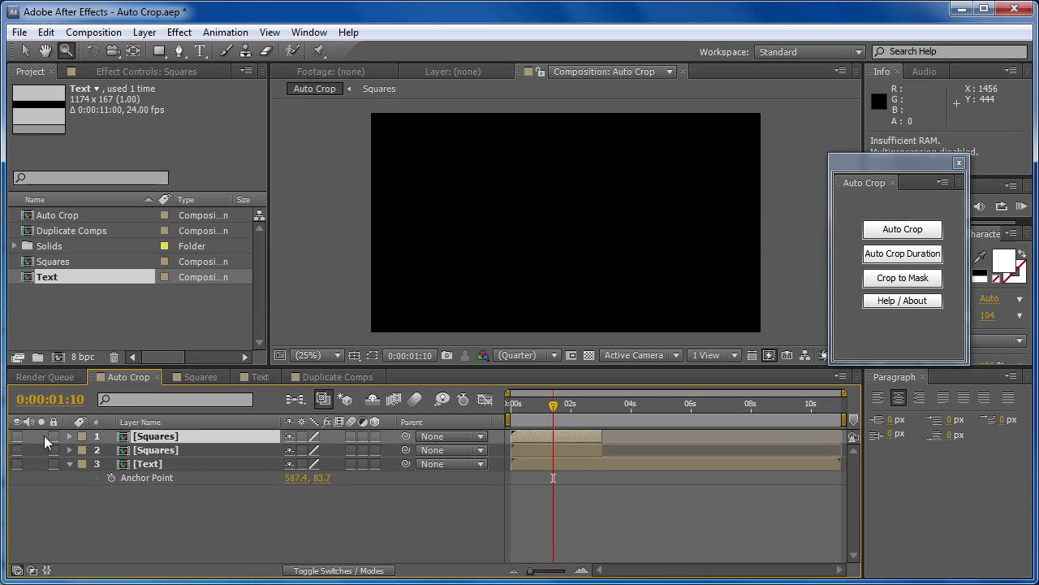
{"action": "left_click", "coordinate": [17, 436]}
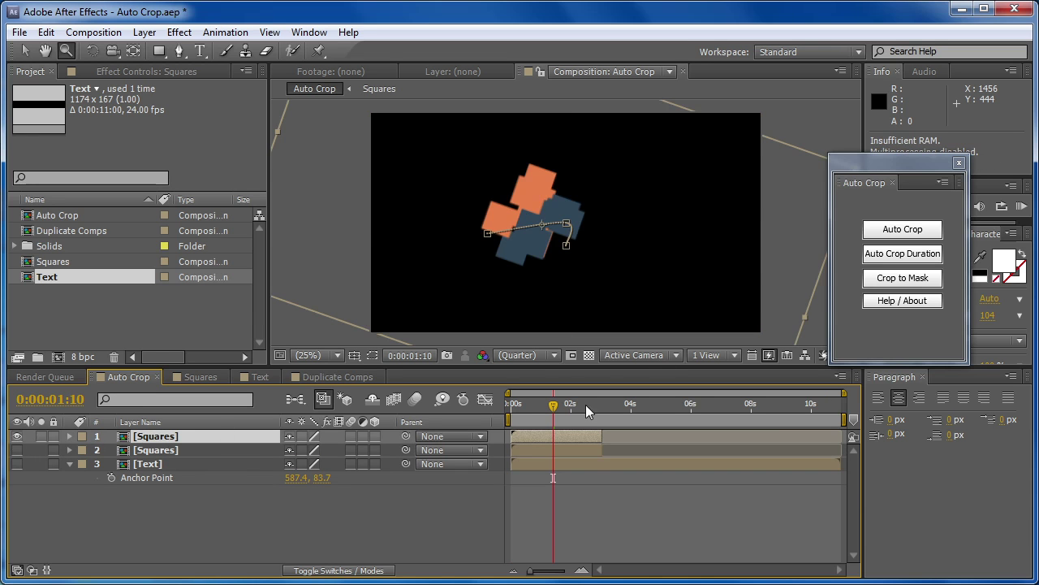
Reveal the first Squares layer's Position, Scale and Rotation keyframes and scrub the animation.
{"action": "mouse_move", "coordinate": [550, 412]}
{"action": "left_mouse_down"}
{"action": "mouse_move", "coordinate": [571, 412]}
{"action": "mouse_move", "coordinate": [536, 413]}
{"action": "left_mouse_up"}
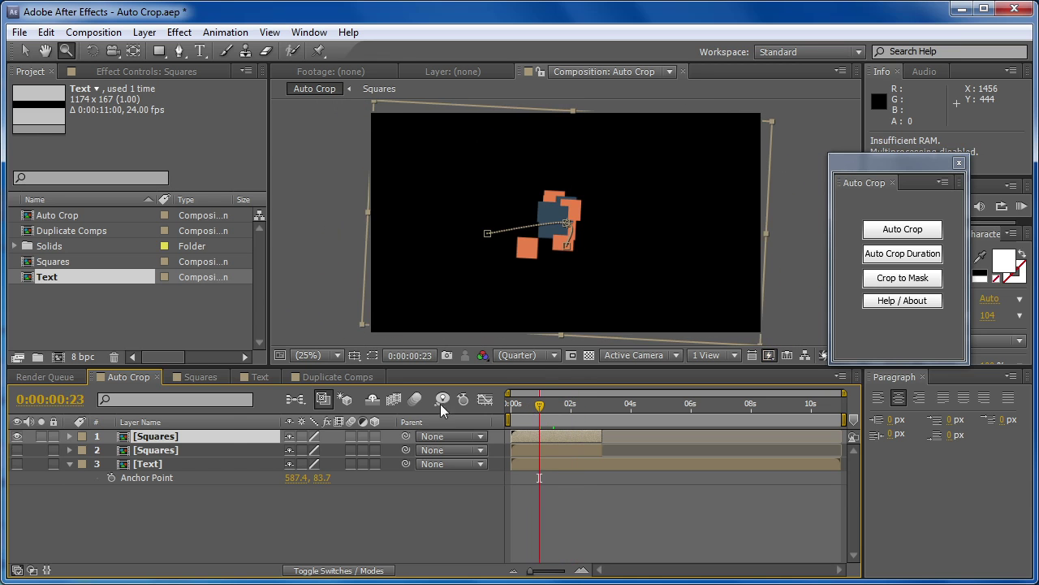
{"action": "key", "text": "u"}
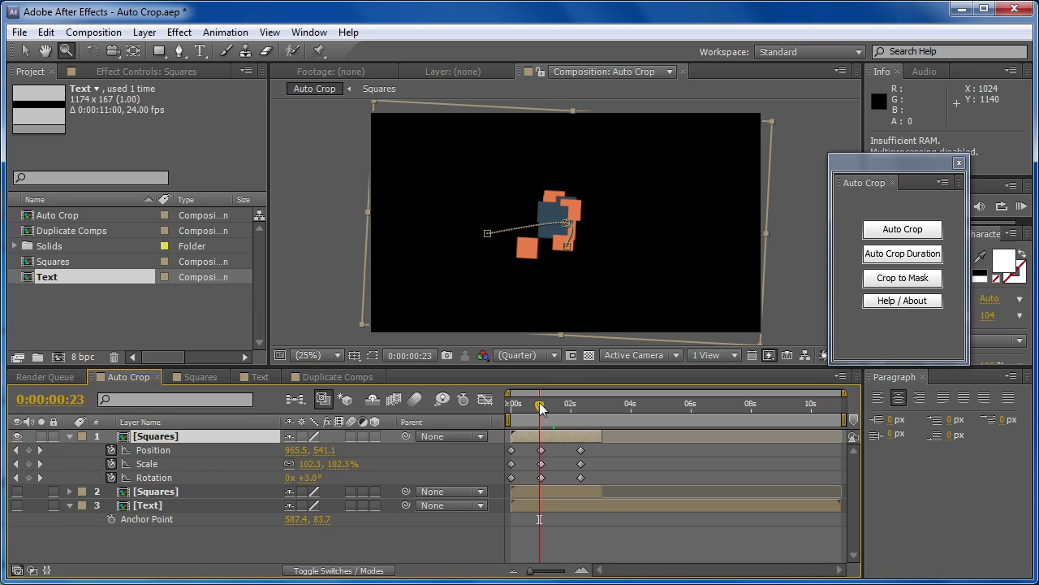
{"action": "left_click_drag", "start_coordinate": [540, 406], "coordinate": [517, 414]}
Crop the first Squares layer across its full duration and scrub its keyframes to verify the bounds.
{"action": "left_click", "coordinate": [890, 254]}
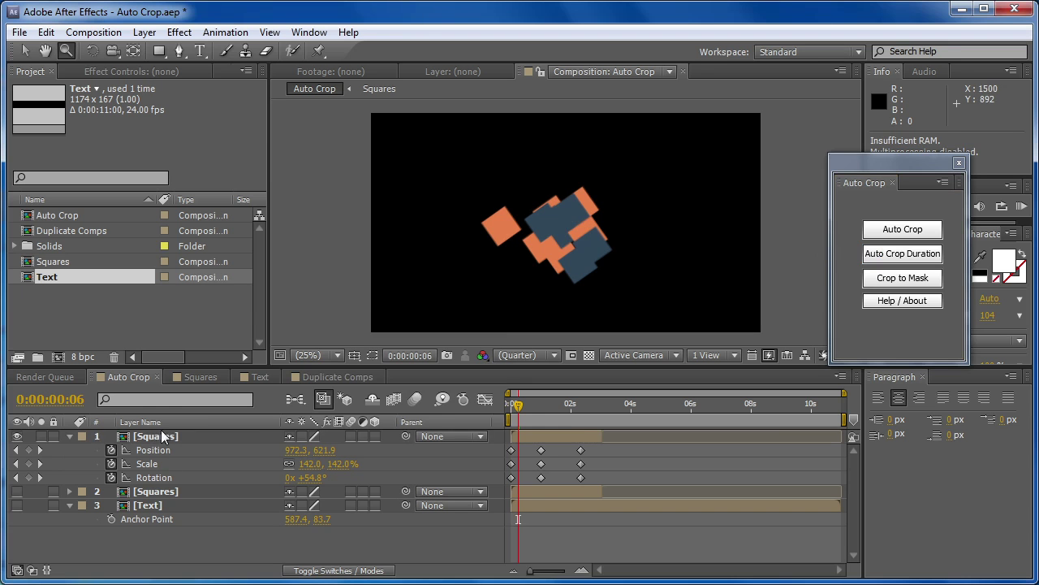
{"action": "left_click", "coordinate": [165, 437]}
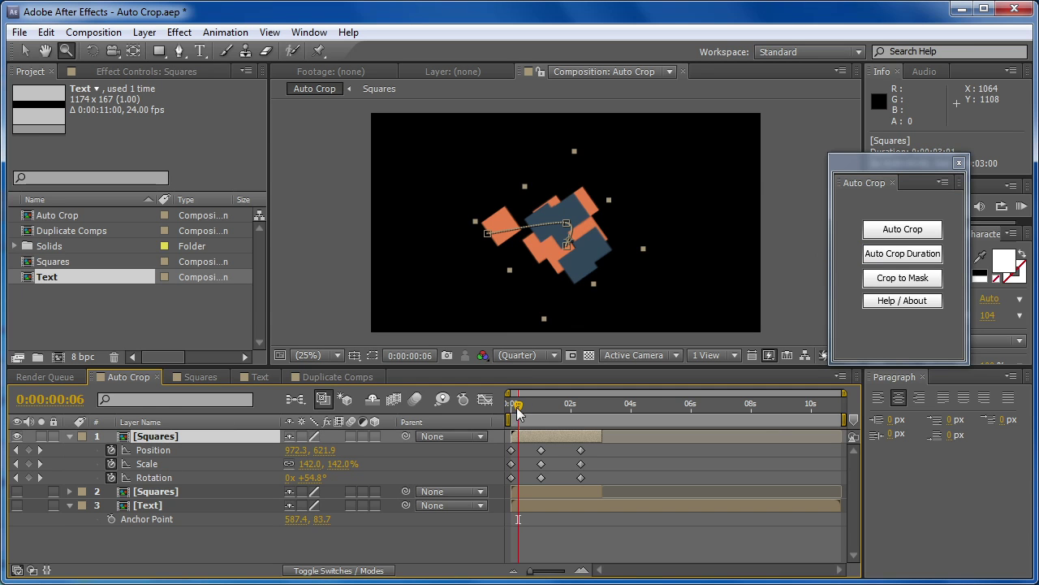
{"action": "left_click_drag", "start_coordinate": [518, 414], "coordinate": [571, 415]}
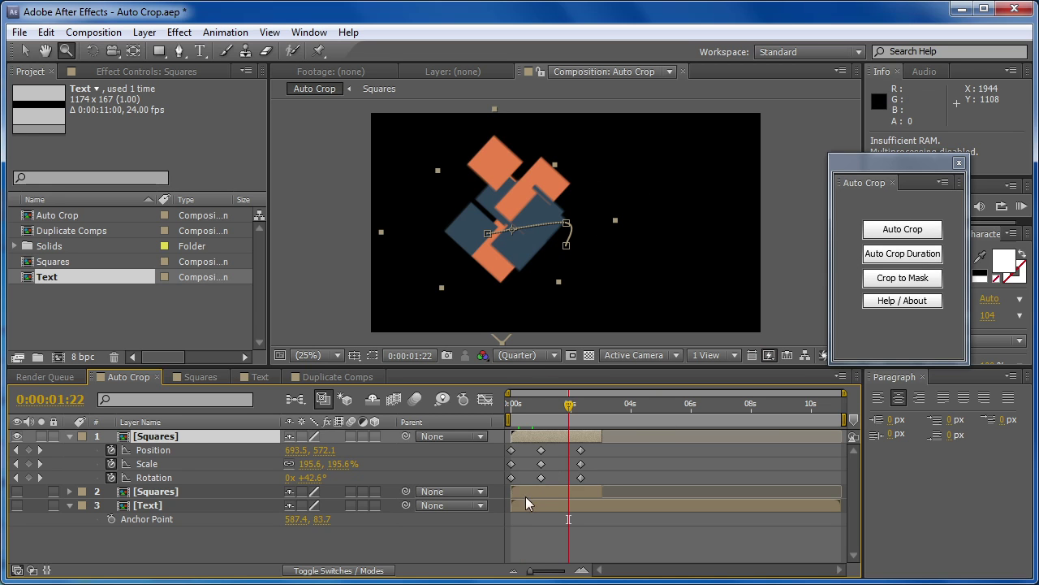
Collapse and hide the top Squares layer, then select the Text layer.
{"action": "left_click", "coordinate": [70, 436]}
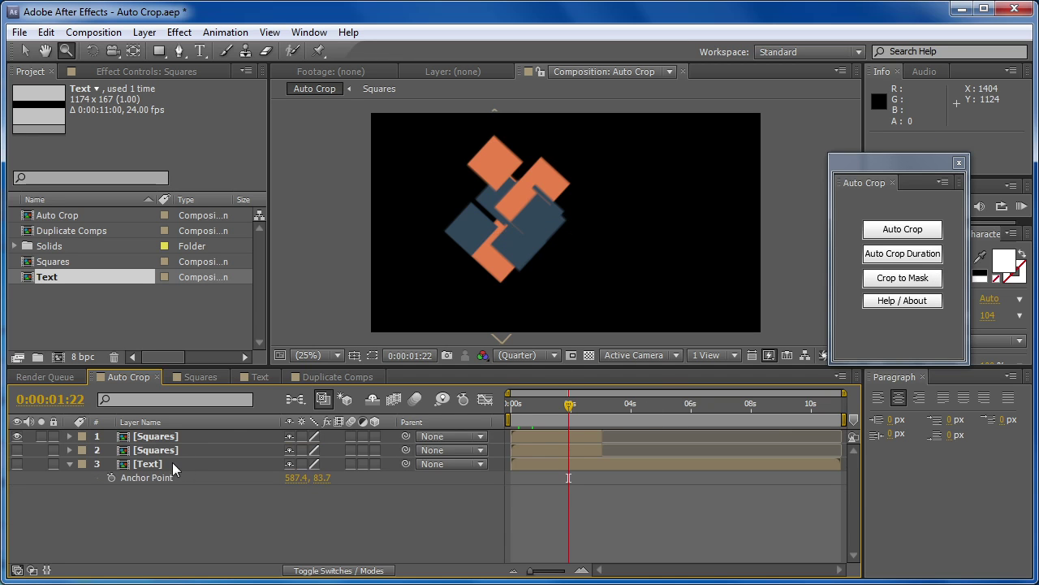
{"action": "left_click", "coordinate": [16, 436]}
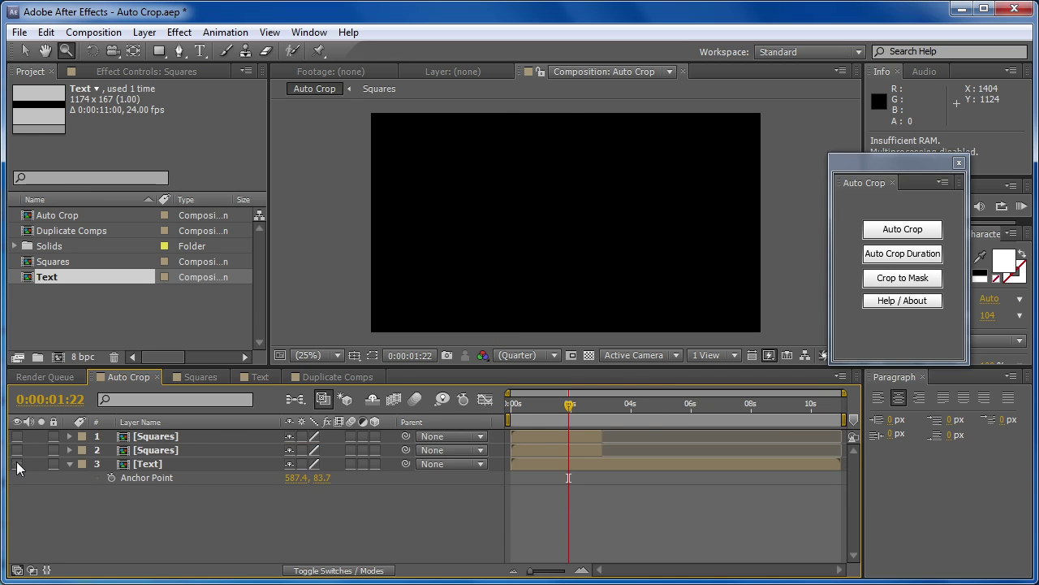
{"action": "left_click", "coordinate": [152, 467]}
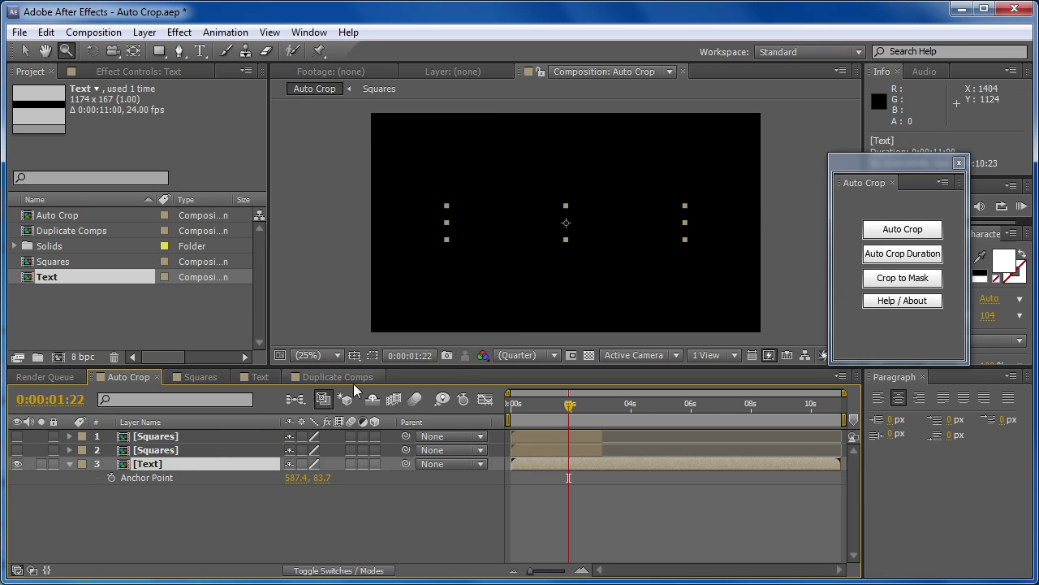
Set the text opacity in the Text pre-comp back to 100% and return to Auto Crop.
{"action": "left_click", "coordinate": [257, 377]}
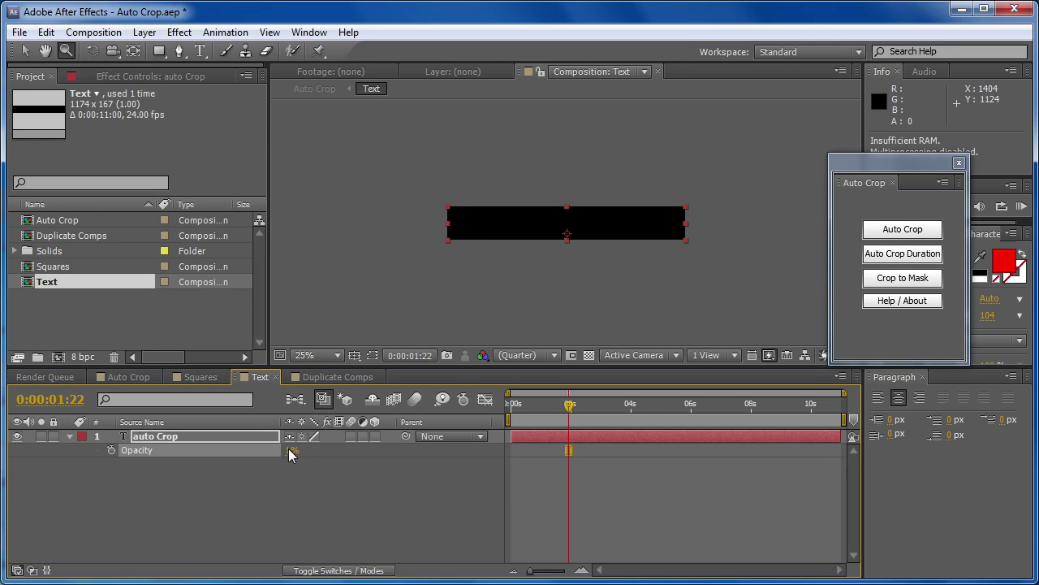
{"action": "left_click", "coordinate": [290, 451]}
{"action": "type", "text": "100"}
{"action": "key", "text": "Return"}
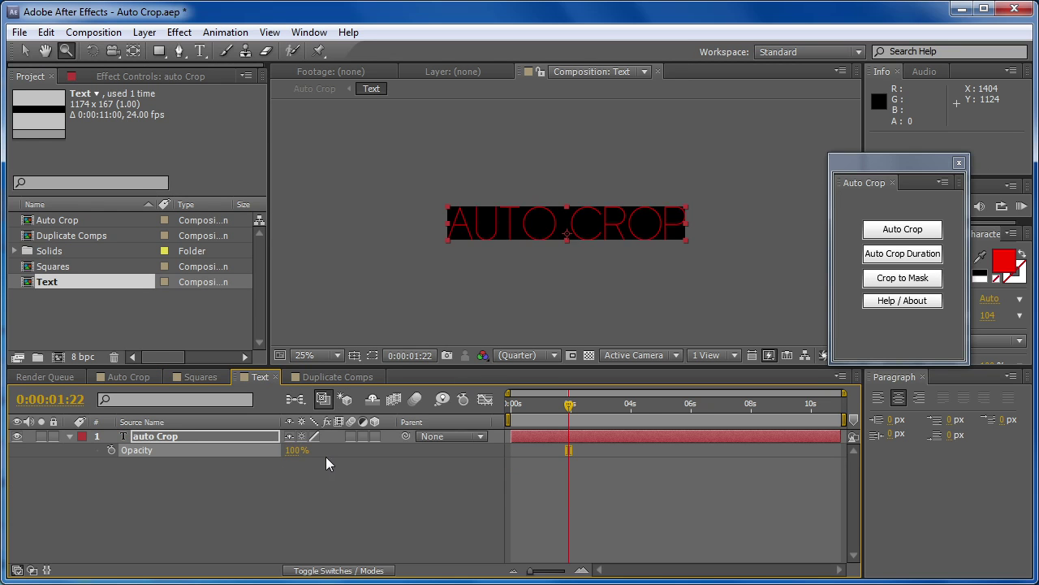
{"action": "left_click", "coordinate": [126, 377]}
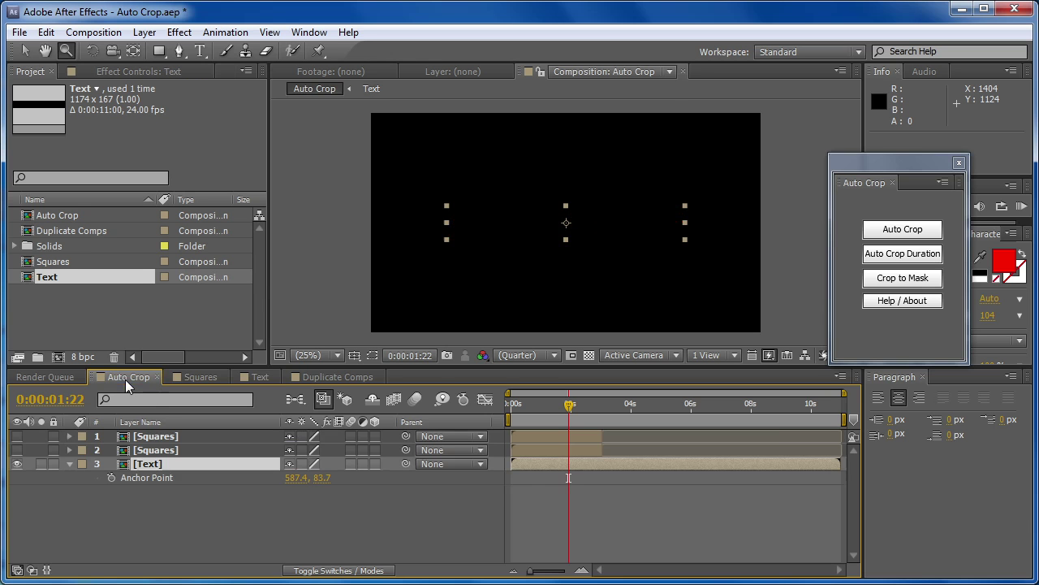
Draw a rectangle mask around 'UTO CR' and Crop to Mask, leaving the Text pre-comp 652 x 132.
{"action": "left_click", "coordinate": [159, 51]}
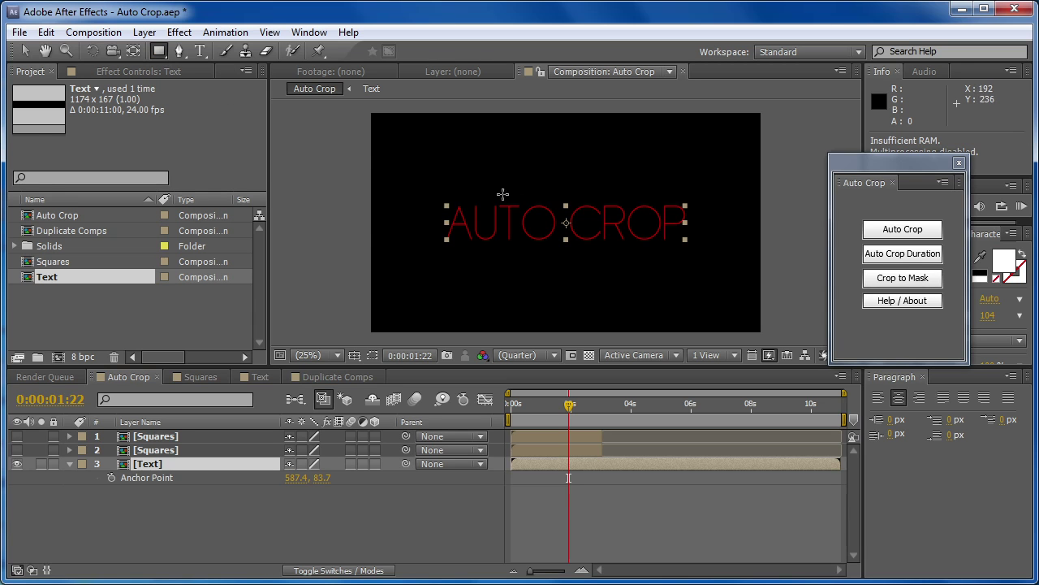
{"action": "left_click_drag", "start_coordinate": [485, 213], "coordinate": [617, 239]}
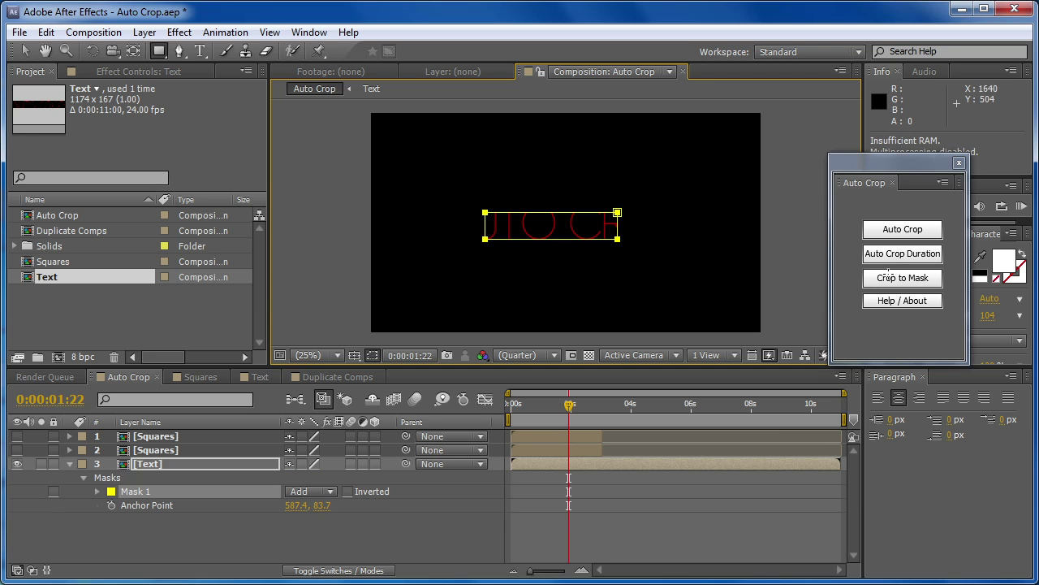
{"action": "left_click", "coordinate": [896, 280]}
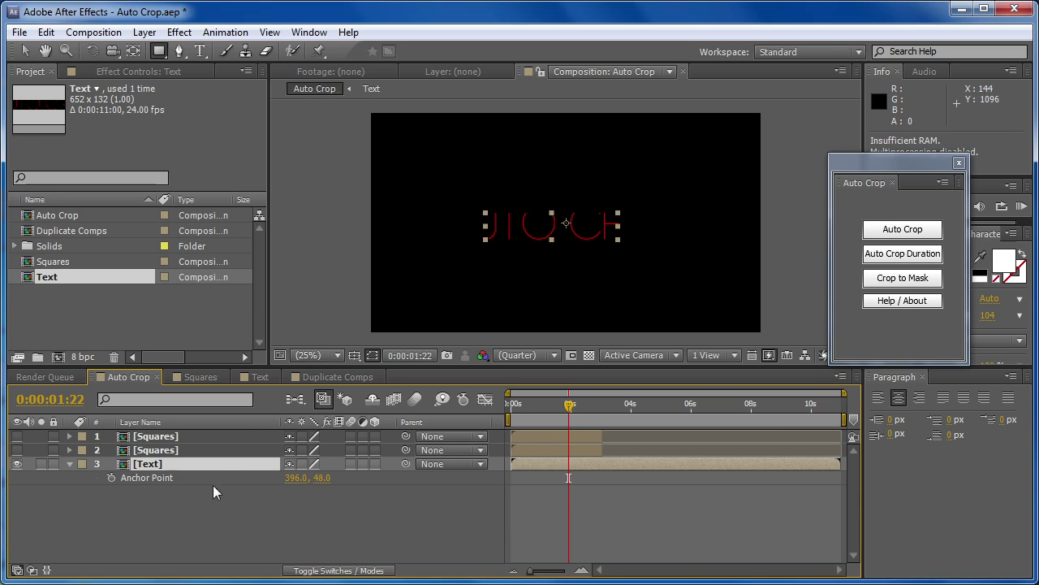
Restore the cleared mask and draw three more rectangle masks over the text.
{"action": "key", "text": "ctrl+z"}
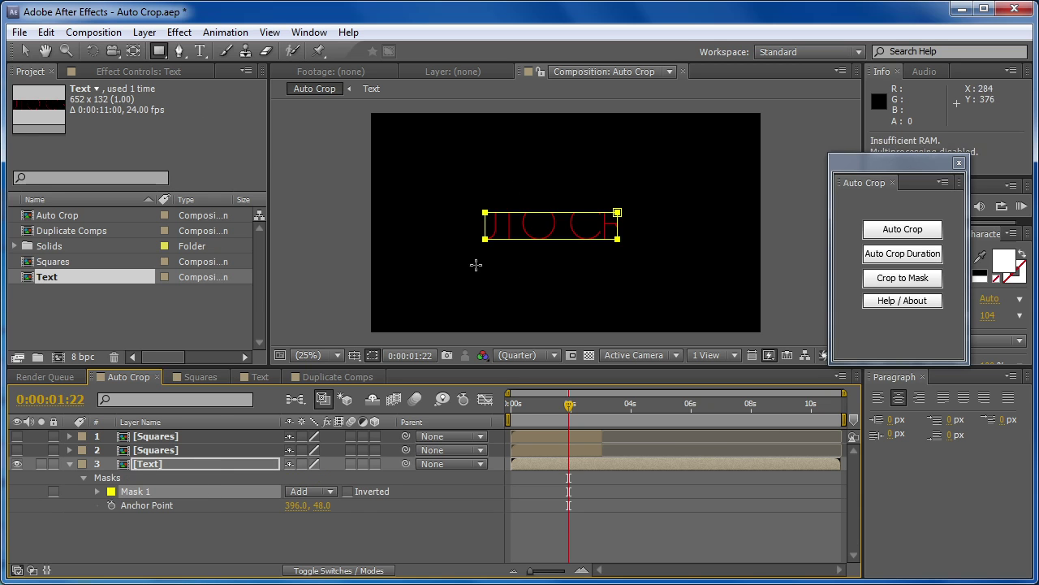
{"action": "left_click_drag", "start_coordinate": [431, 188], "coordinate": [502, 262]}
{"action": "left_click_drag", "start_coordinate": [589, 193], "coordinate": [646, 267]}
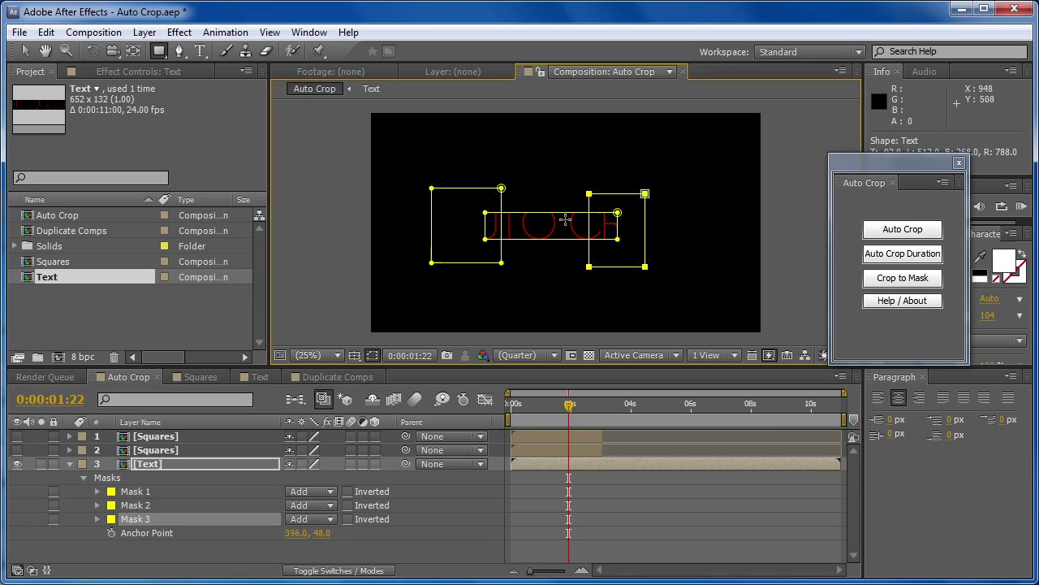
{"action": "mouse_move", "coordinate": [538, 186]}
{"action": "left_mouse_down"}
{"action": "mouse_move", "coordinate": [565, 241]}
{"action": "mouse_move", "coordinate": [584, 236]}
{"action": "mouse_move", "coordinate": [579, 225]}
{"action": "left_mouse_up"}
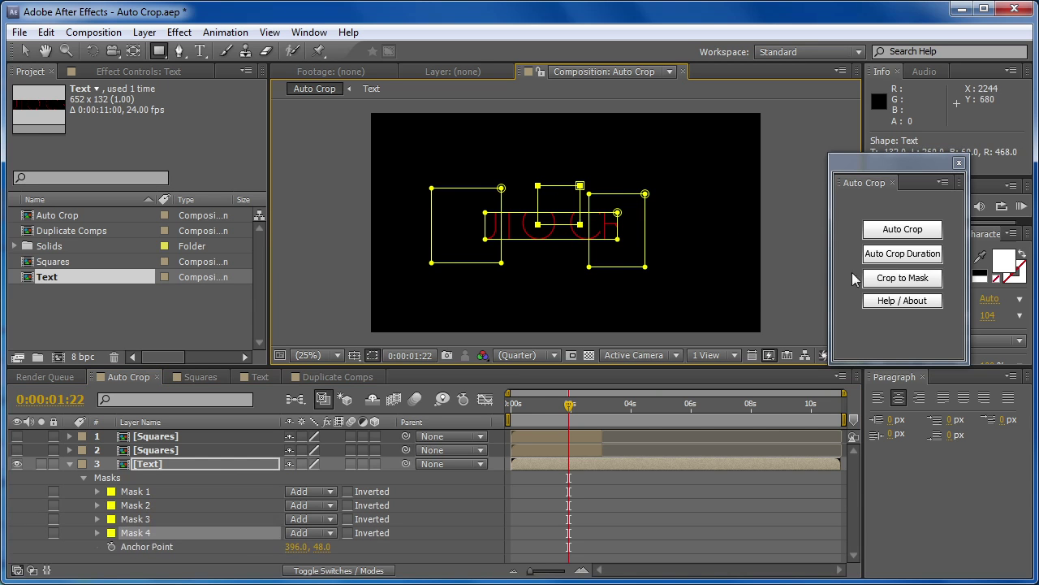
Crop to Mask using Mask 3, making the Text pre-comp 276 x 360.
{"action": "left_click", "coordinate": [903, 279]}
{"action": "left_click_drag", "start_coordinate": [349, 293], "coordinate": [519, 297]}
{"action": "left_click", "coordinate": [455, 351]}
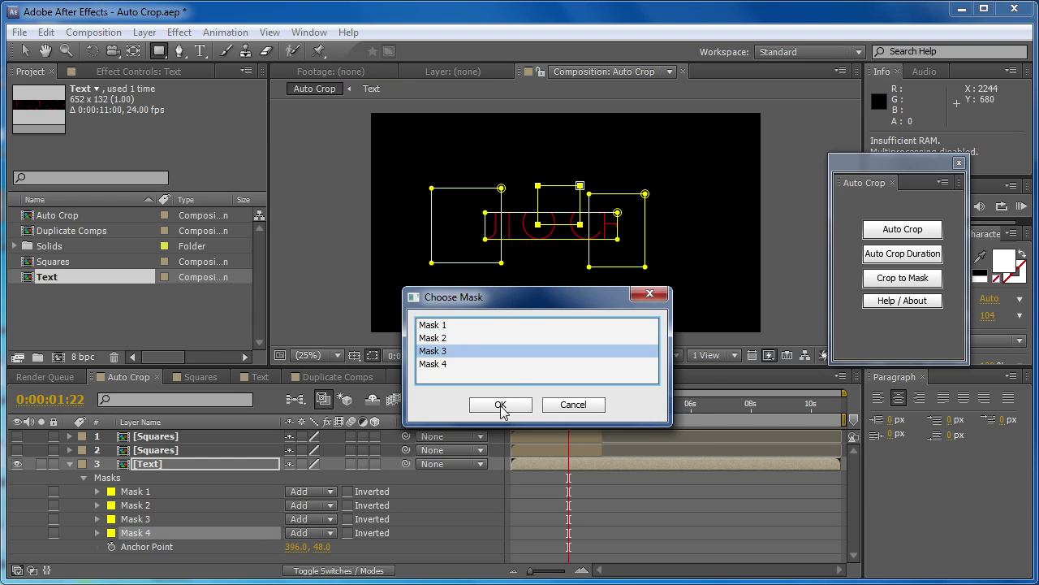
{"action": "left_click", "coordinate": [501, 406]}
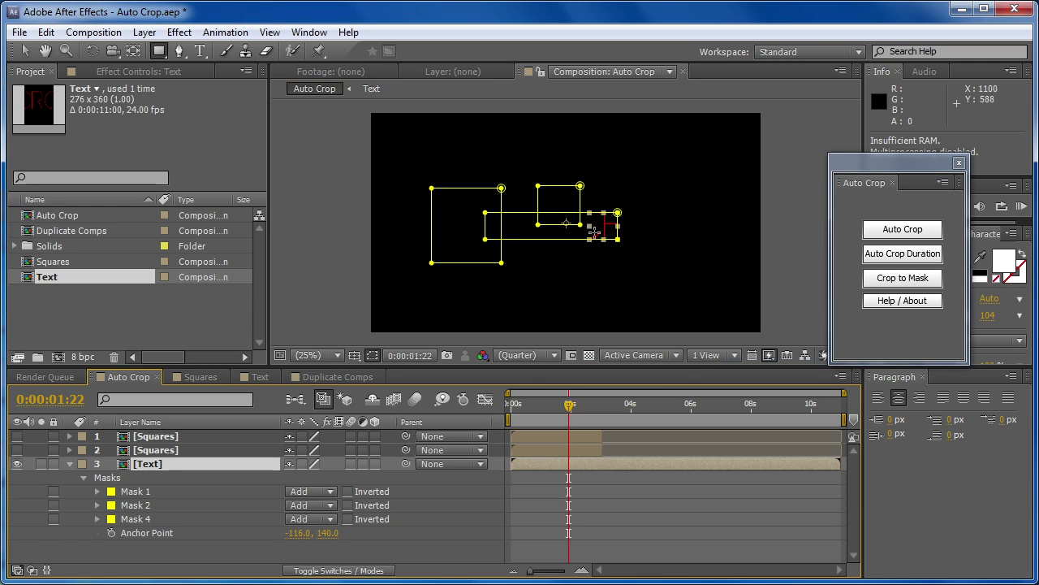
Set Masks 1, 2 and 4 on the Text layer to None and hide mask outlines in the viewer.
{"action": "left_click", "coordinate": [164, 493]}
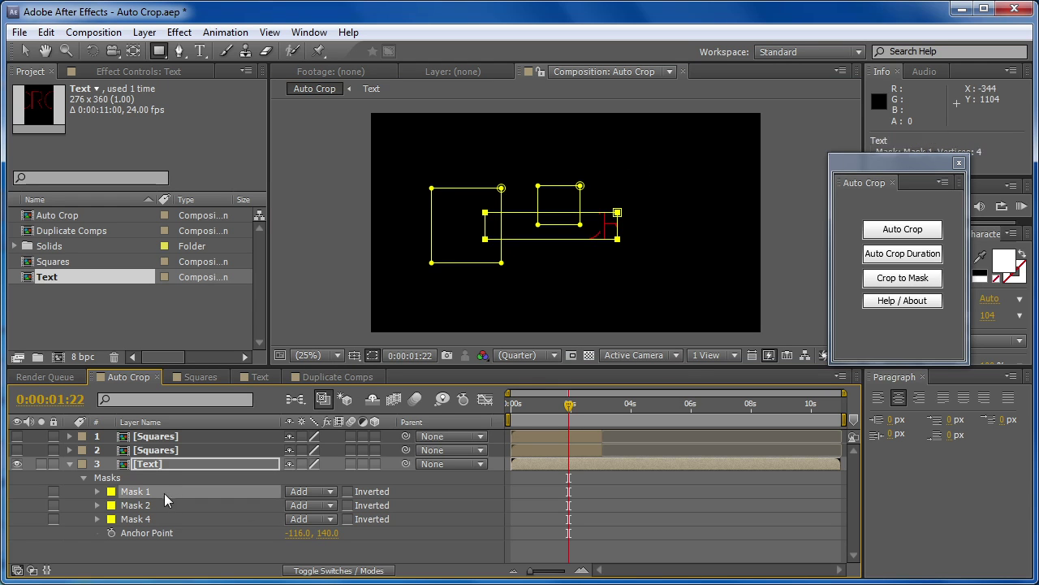
{"action": "key", "text": "ctrl+a"}
{"action": "left_click", "coordinate": [302, 507]}
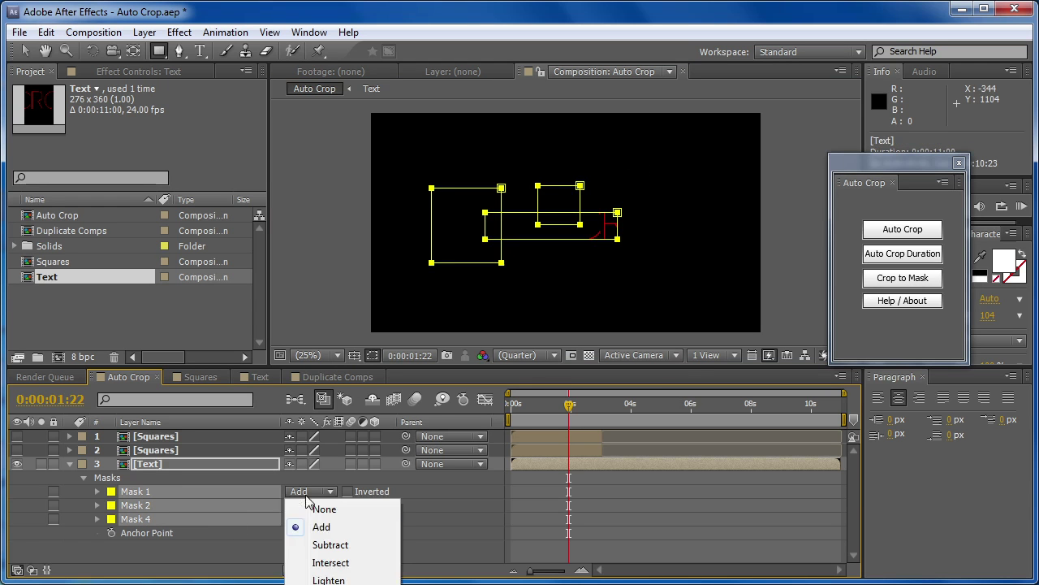
{"action": "left_click", "coordinate": [306, 502]}
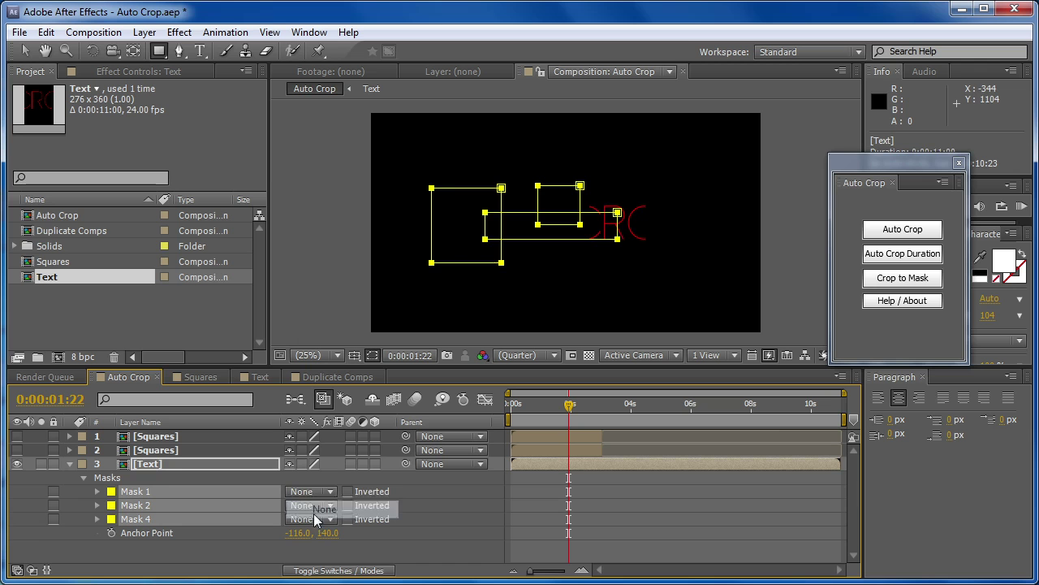
{"action": "left_click", "coordinate": [157, 470]}
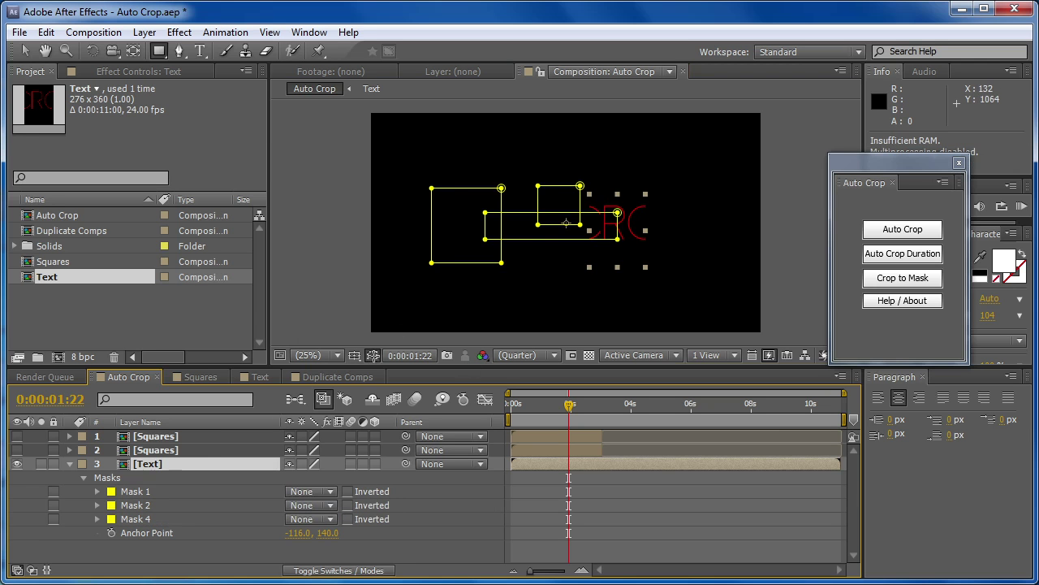
{"action": "left_click", "coordinate": [372, 354]}
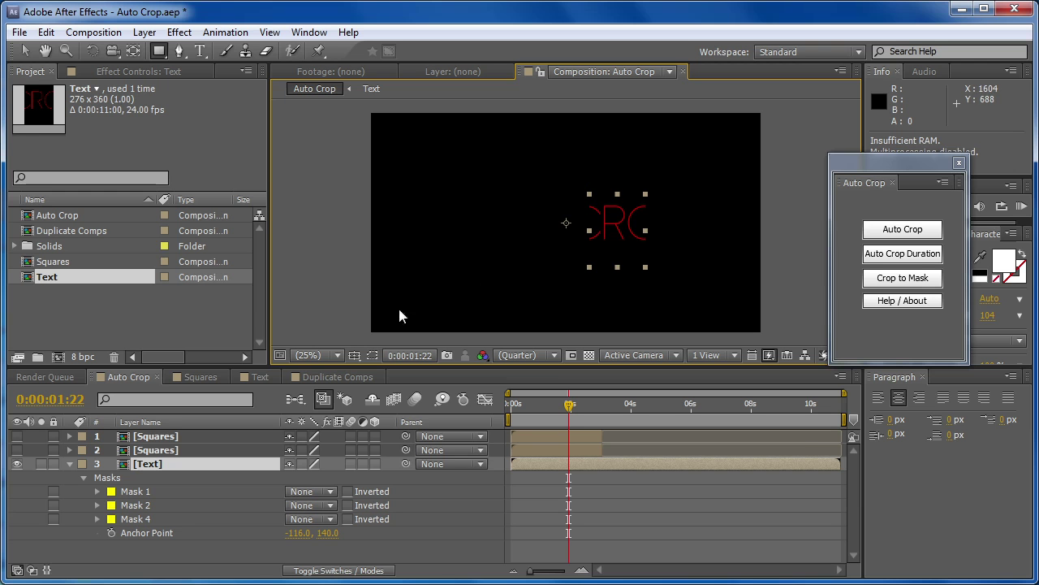
Drag the floating Auto Crop panel to a new spot on screen.
{"action": "left_click_drag", "start_coordinate": [897, 162], "coordinate": [508, 139]}
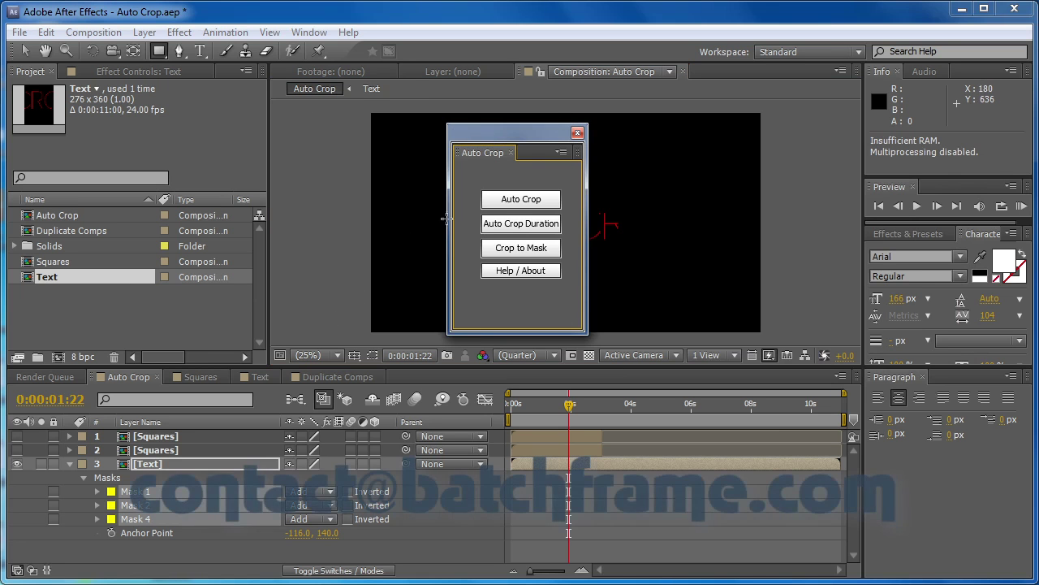
{"action": "left_click_drag", "start_coordinate": [514, 132], "coordinate": [602, 141]}
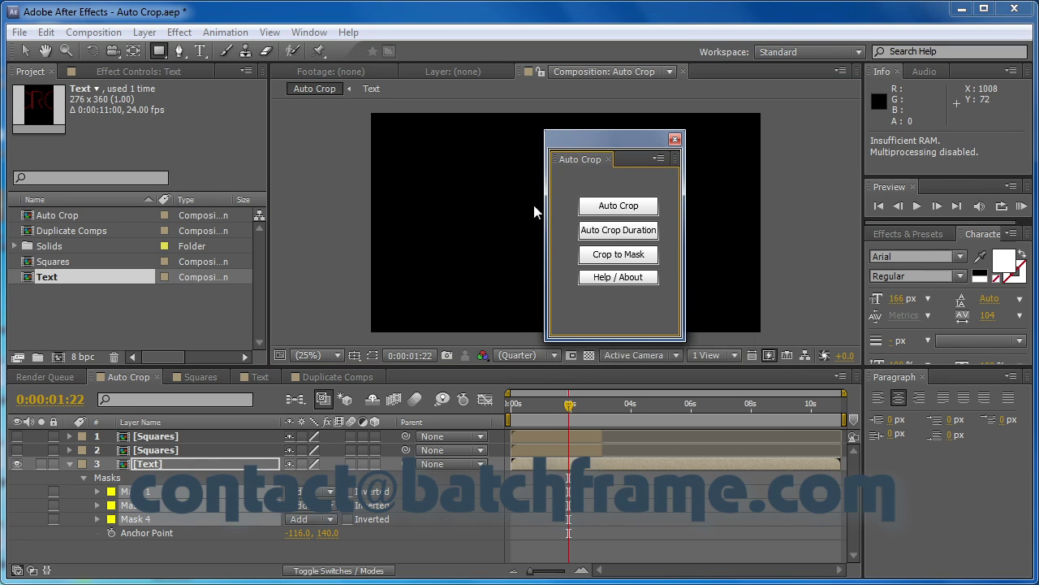